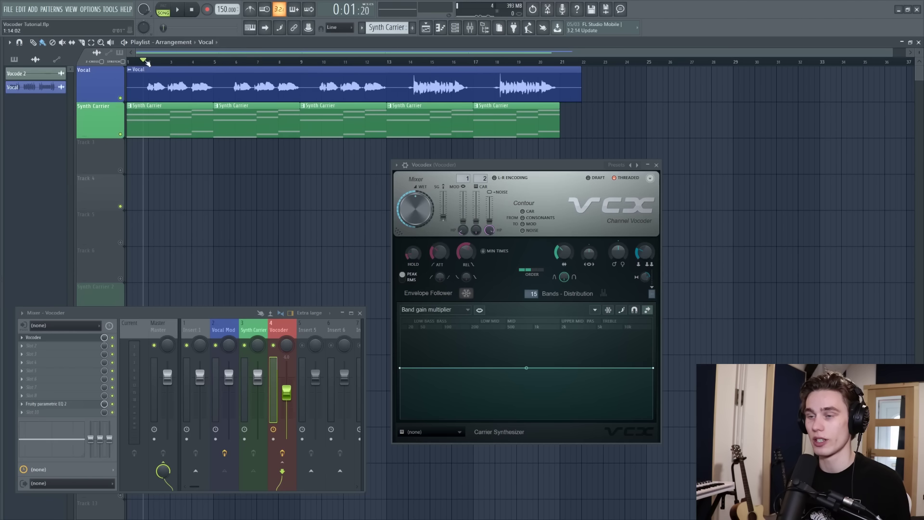
# Play, stop and replay the arrangement to hear the Vocal through Vocodex with the Synth Carrier.
pyautogui.press('space')
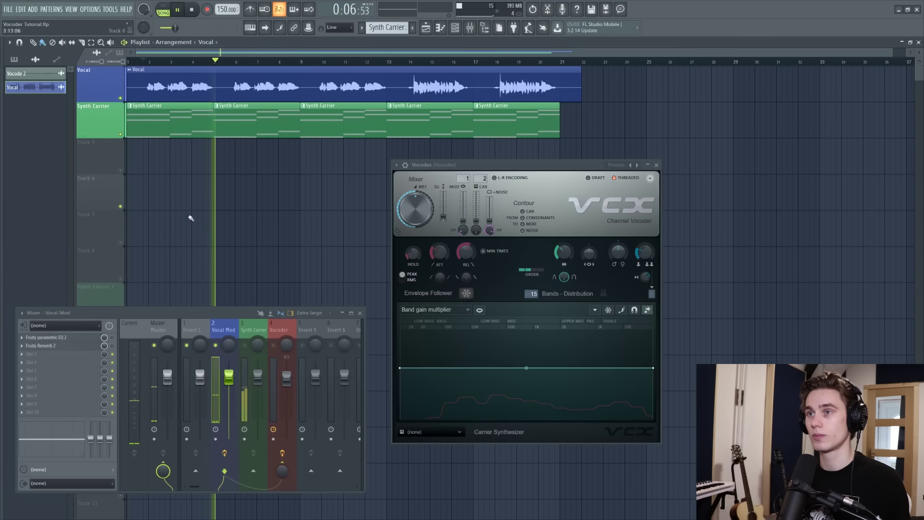
pyautogui.press('space')
pyautogui.press('space')
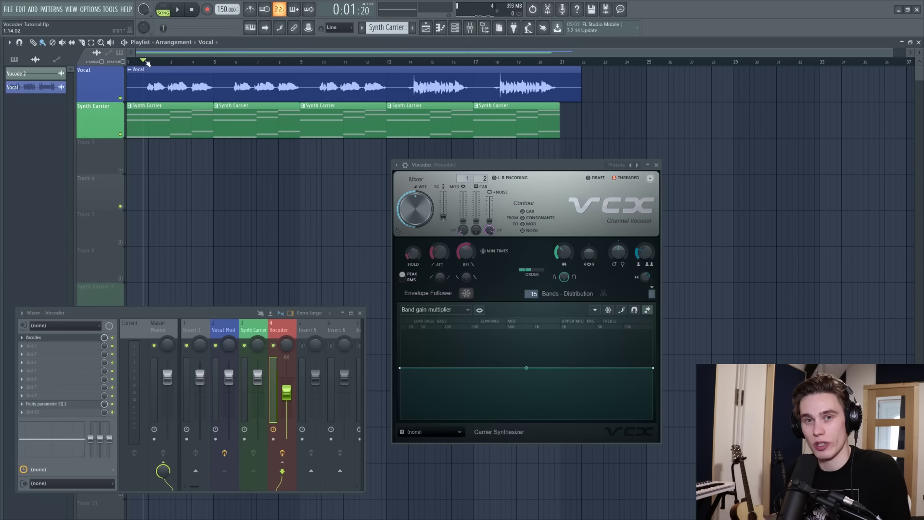
pyautogui.press('space')
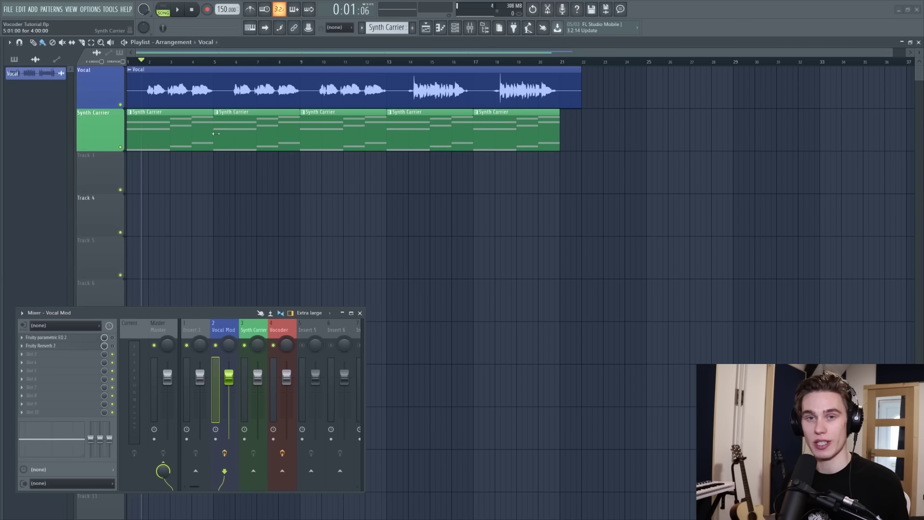
# Mute and solo the Synth Carrier, view the Vocoder insert, then solo the Vocal track.
pyautogui.click(120, 147)
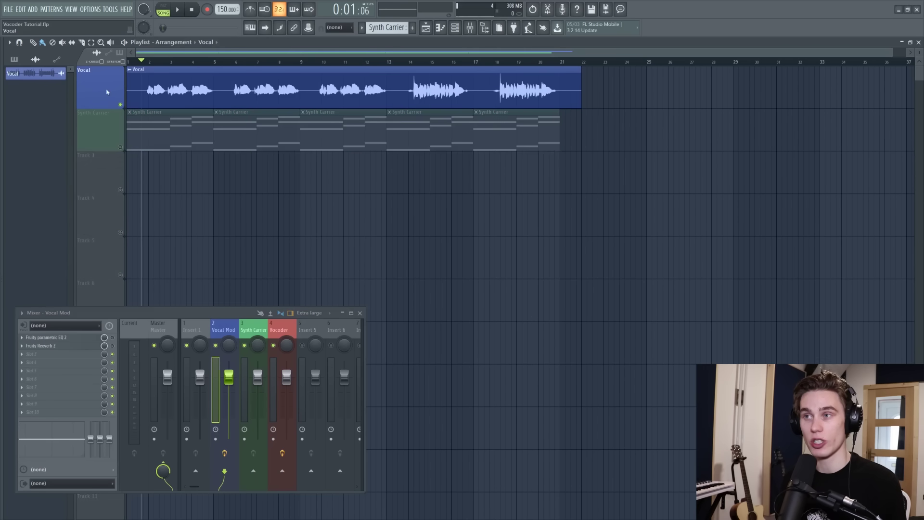
pyautogui.rightClick(121, 147)
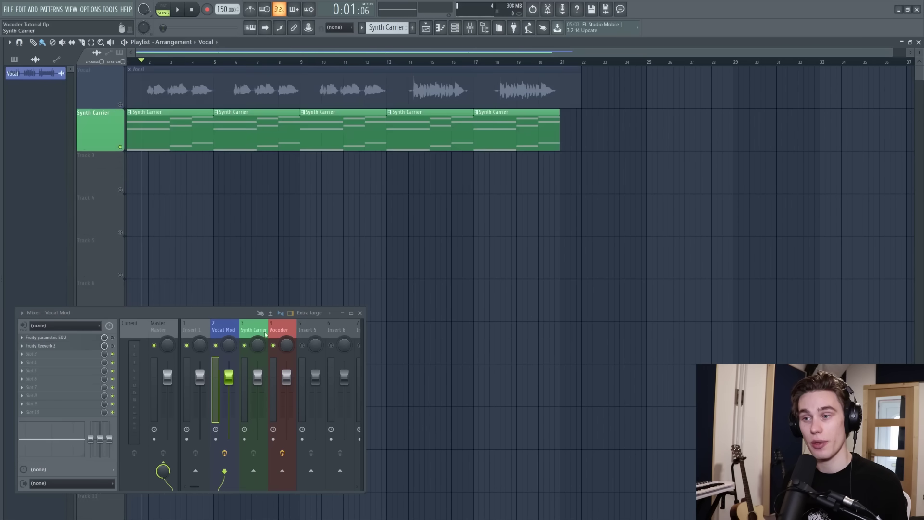
pyautogui.click(281, 329)
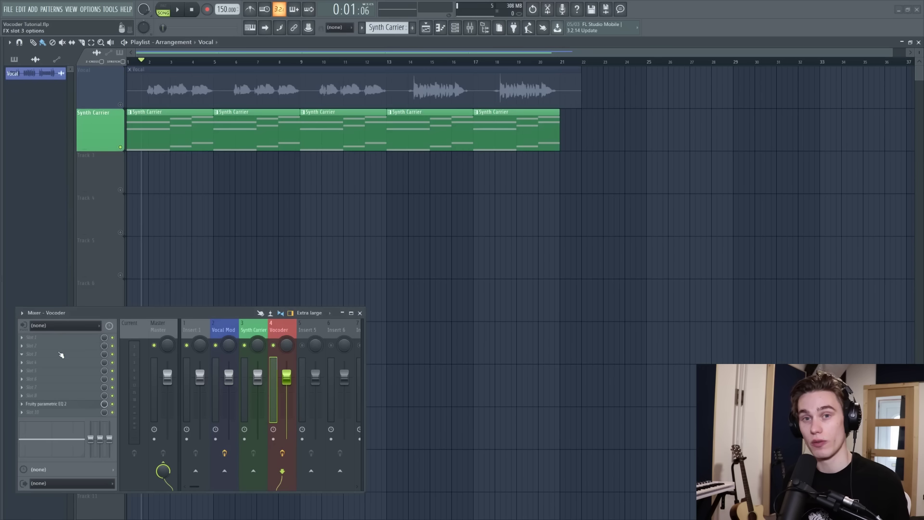
pyautogui.rightClick(120, 104)
# Check the Vocal clip's sample settings, select Synth Carrier mixer insert 3, and show the Channel rack.
pyautogui.doubleClick(197, 82)
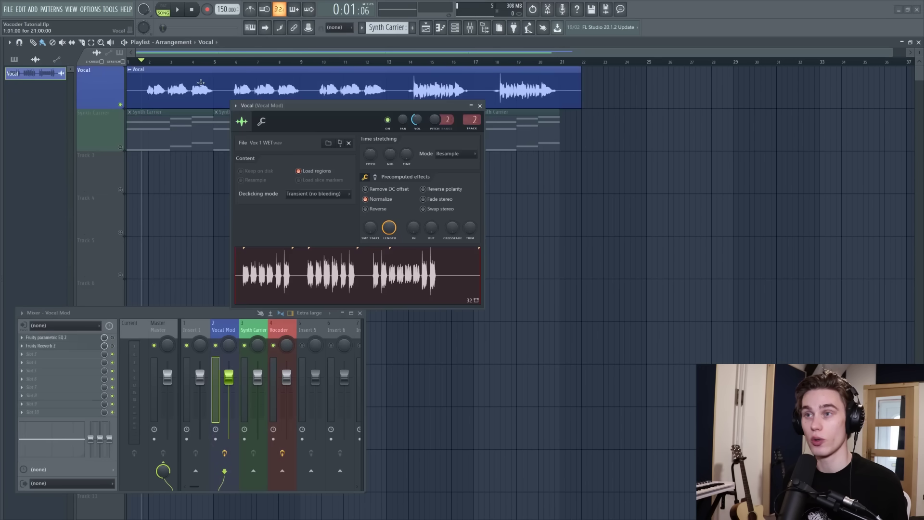
pyautogui.click(479, 106)
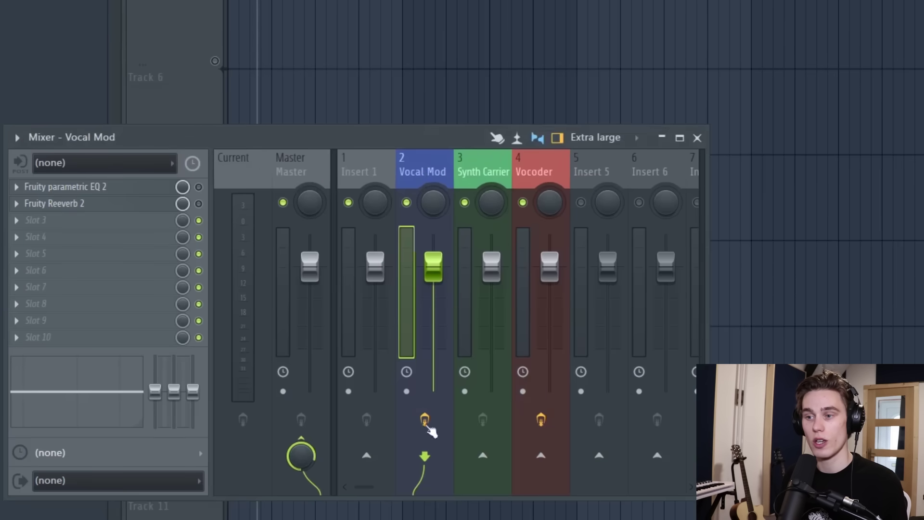
pyautogui.click(474, 175)
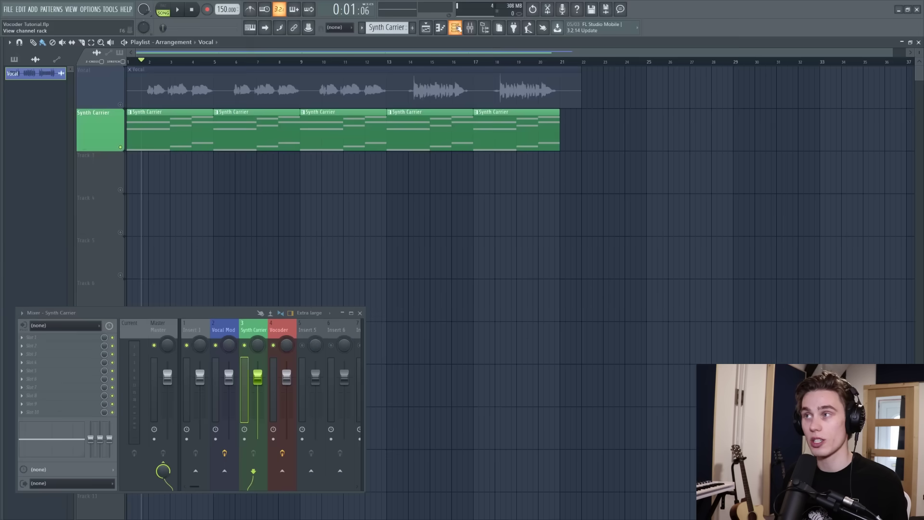
pyautogui.press('F6')
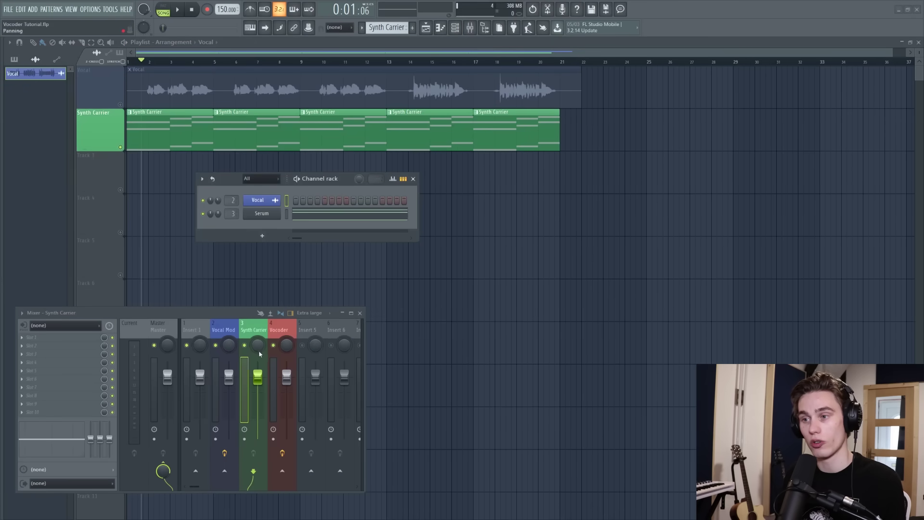
# Stretch the first Serum carrier chord to two bars, lower insert 3's fader, and play back.
pyautogui.click(261, 214)
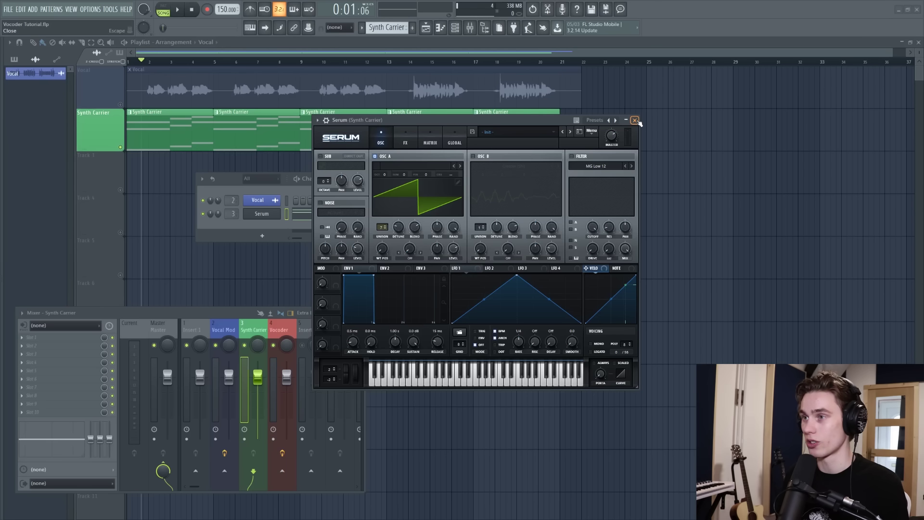
pyautogui.click(634, 120)
pyautogui.doubleClick(163, 126)
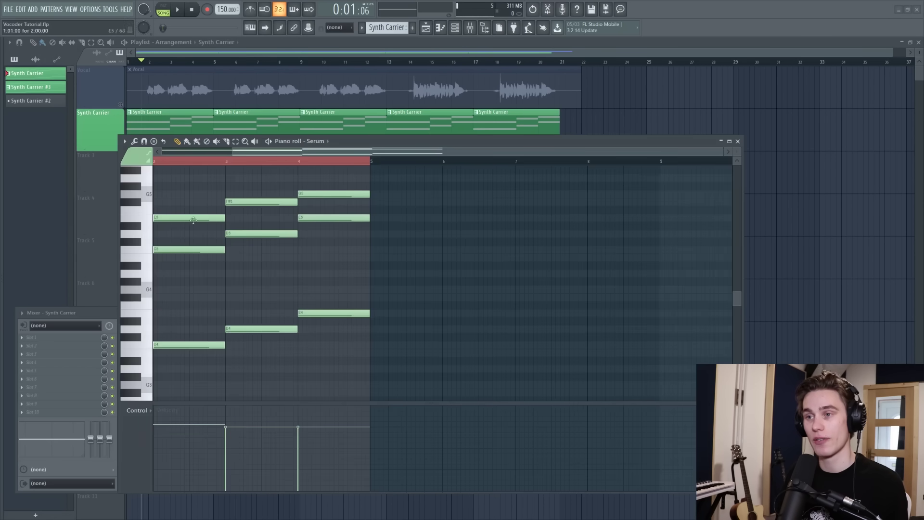
pyautogui.scroll(-1, 175, 267)
pyautogui.hscroll(-1, 270, 161)
pyautogui.scroll(1, 239, 258)
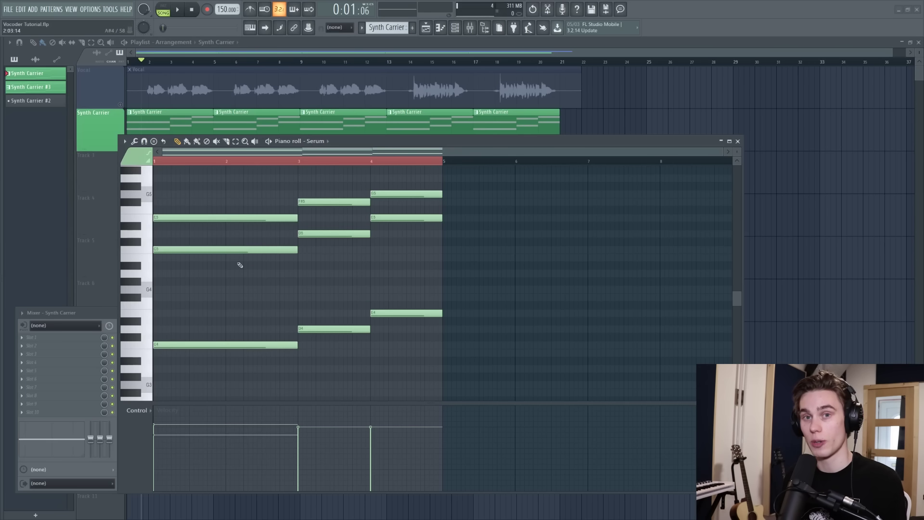
pyautogui.press('F7')
pyautogui.moveTo(257, 376); pyautogui.dragTo(260, 405)
pyautogui.press('space')
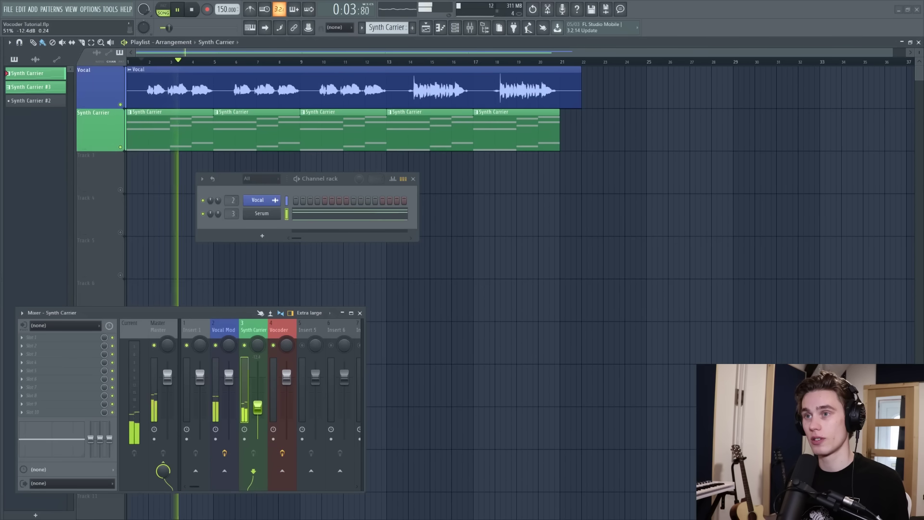
# Raise the Synth Carrier fader while listening, then select the Vocoder insert's first effect slot.
pyautogui.moveTo(259, 409); pyautogui.dragTo(259, 408)
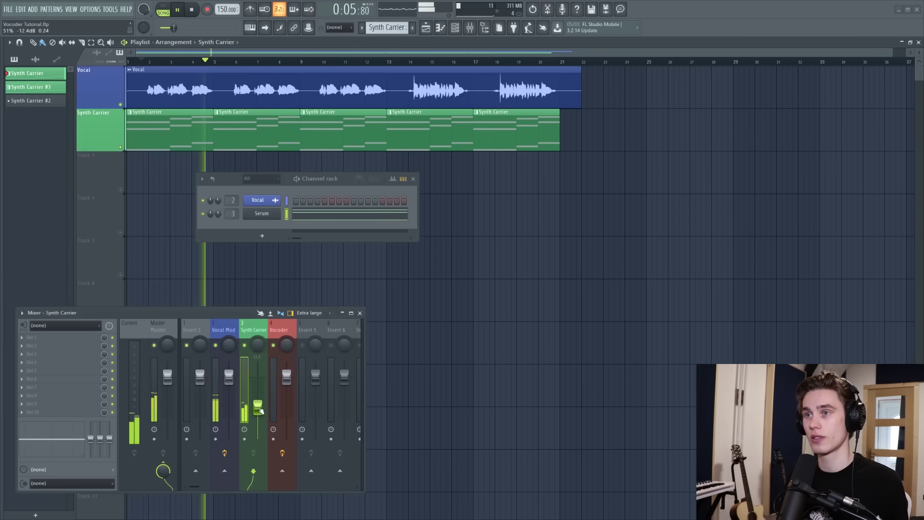
pyautogui.press('space')
pyautogui.moveTo(259, 409); pyautogui.dragTo(261, 380)
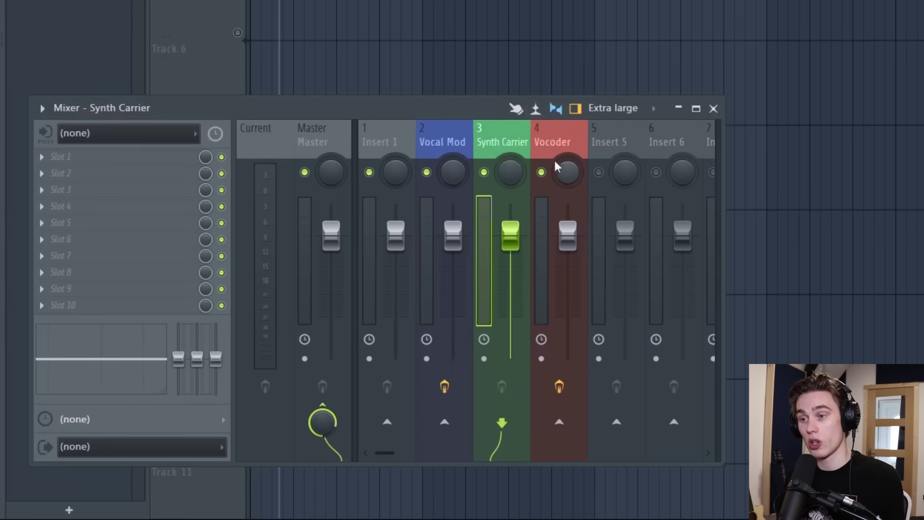
pyautogui.click(567, 138)
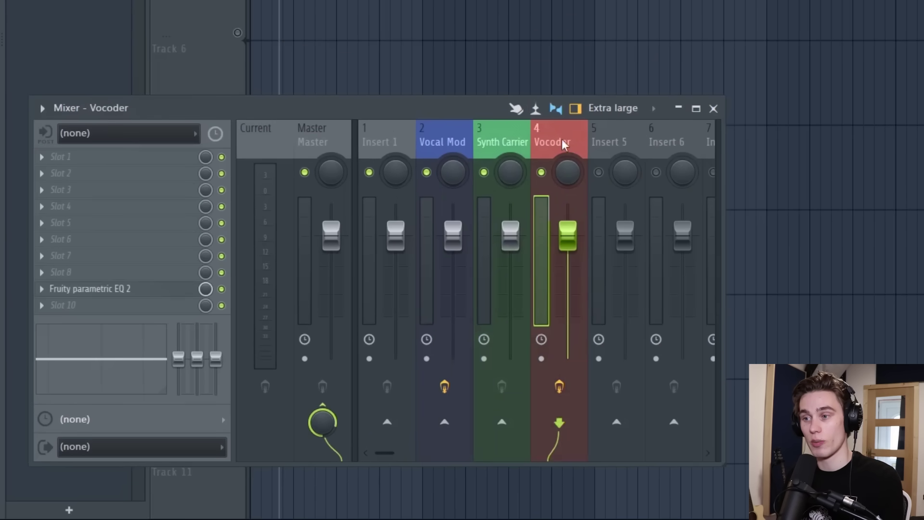
pyautogui.click(42, 157)
# Load Vocodex onto the Vocoder insert and pull its modulator level all the way down.
pyautogui.moveTo(83, 149)
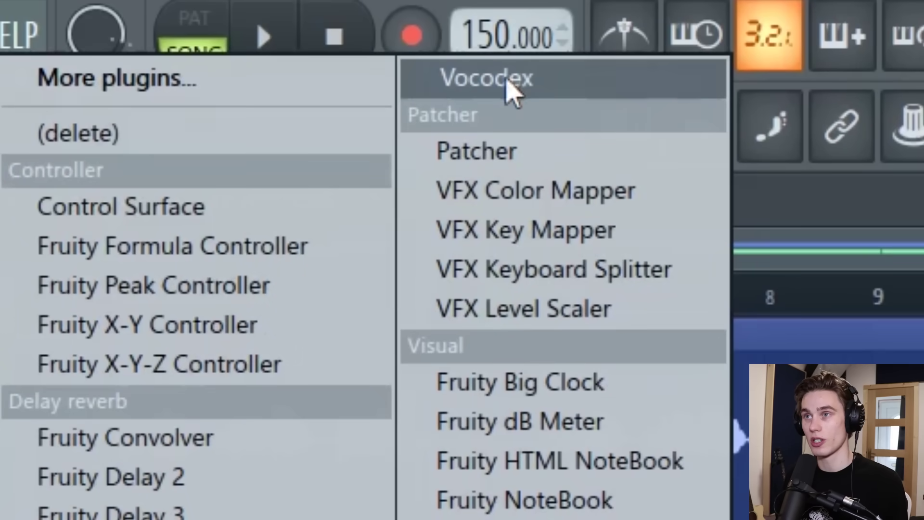
pyautogui.click(506, 79)
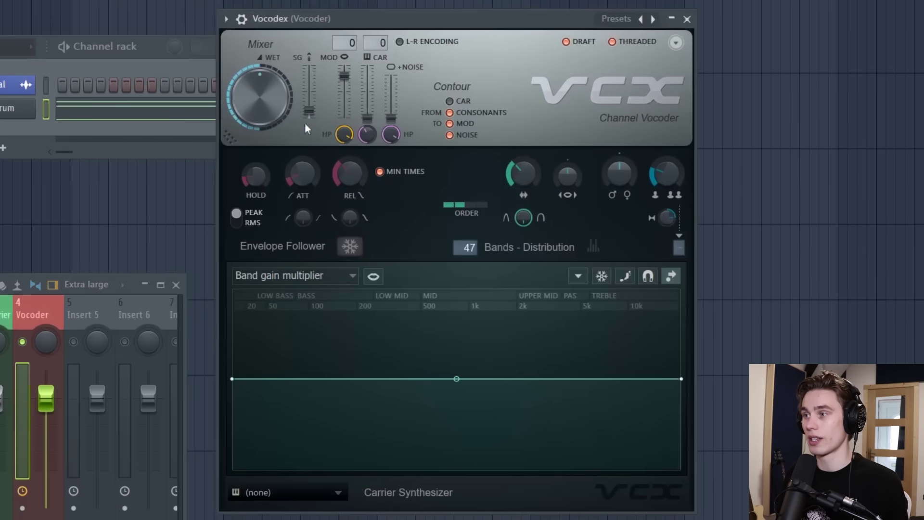
pyautogui.moveTo(354, 80); pyautogui.dragTo(353, 120)
# Switch off the CONSONANTS, MOD and NOISE contour options, then select the Vocal Mod insert.
pyautogui.click(452, 112)
pyautogui.click(457, 124)
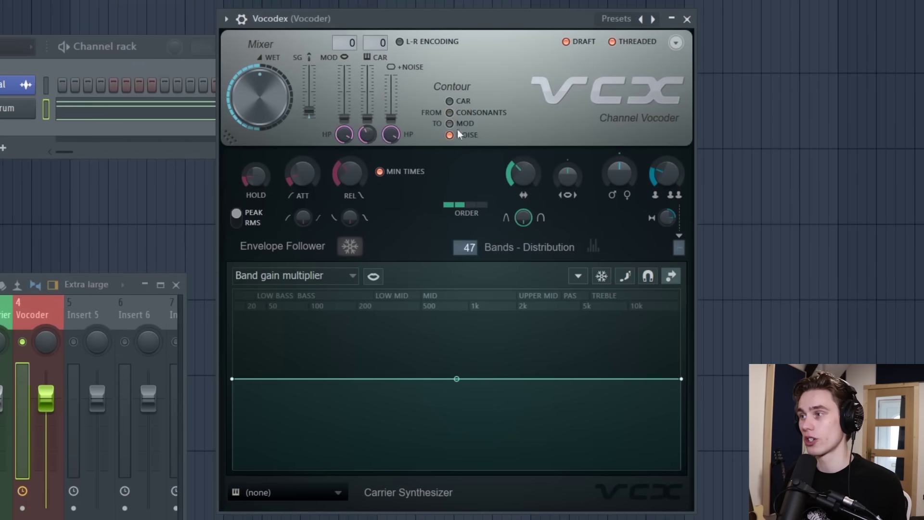
pyautogui.click(458, 135)
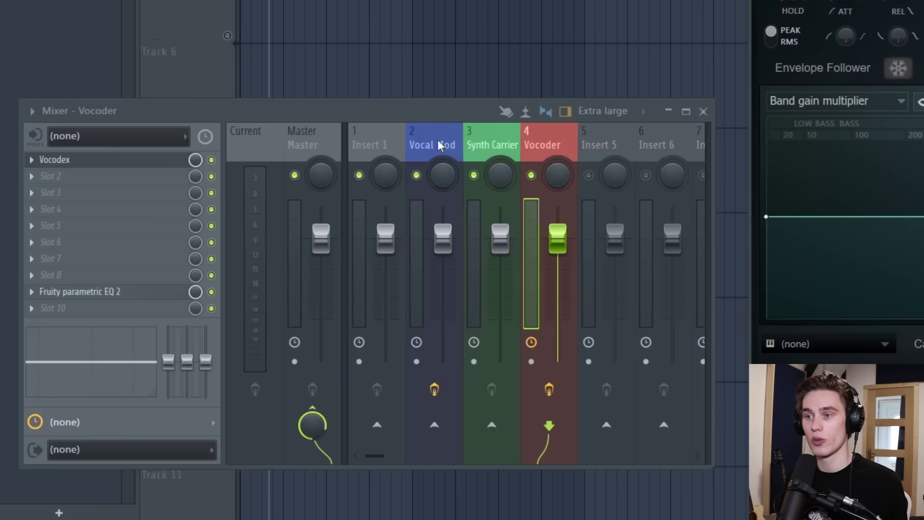
pyautogui.click(438, 141)
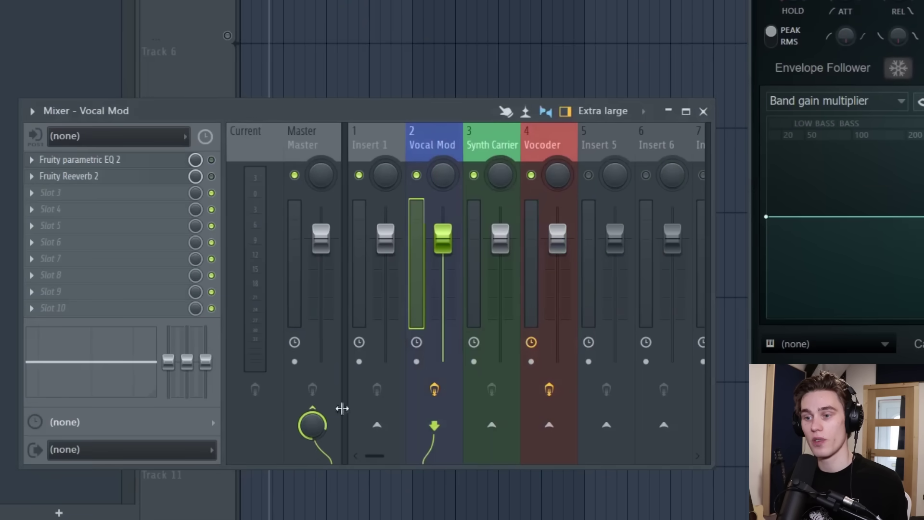
# Stop Vocal Mod sending to the Master and sidechain it into the Vocoder track.
pyautogui.moveTo(312, 425); pyautogui.dragTo(312, 462)
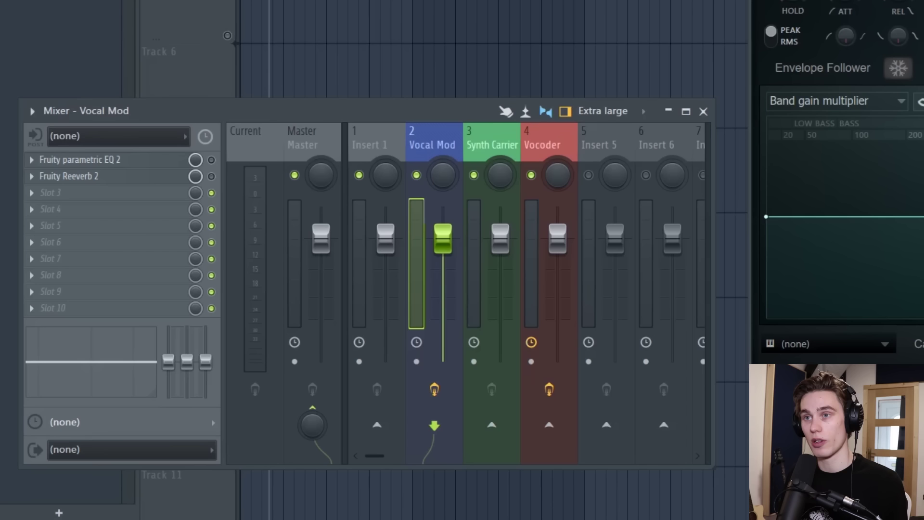
pyautogui.press('space')
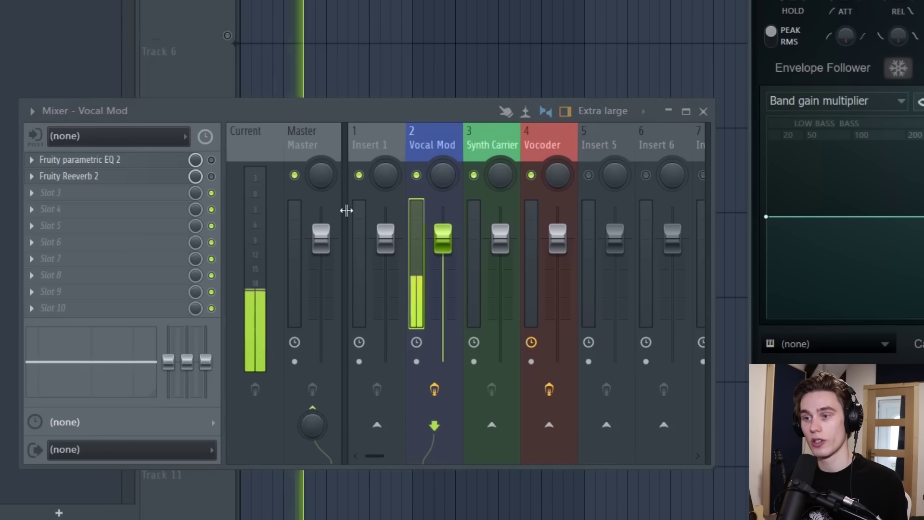
pyautogui.press('space')
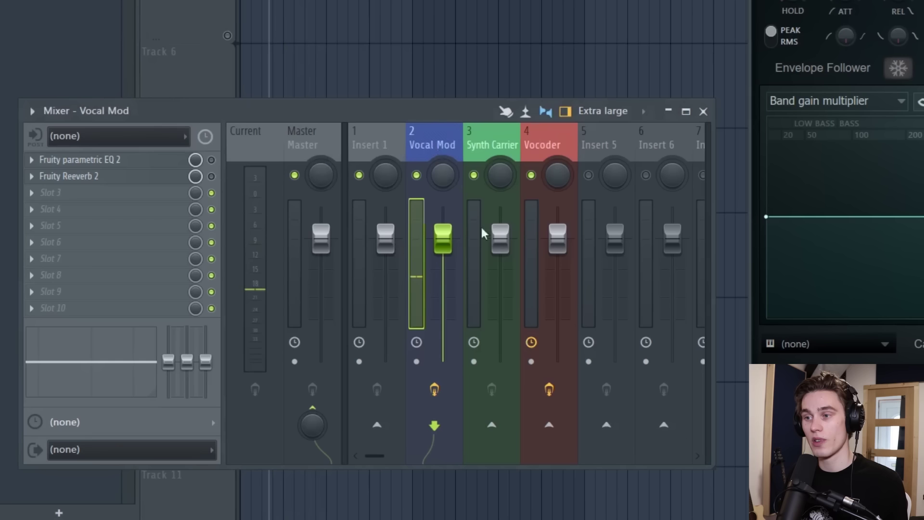
pyautogui.click(548, 423)
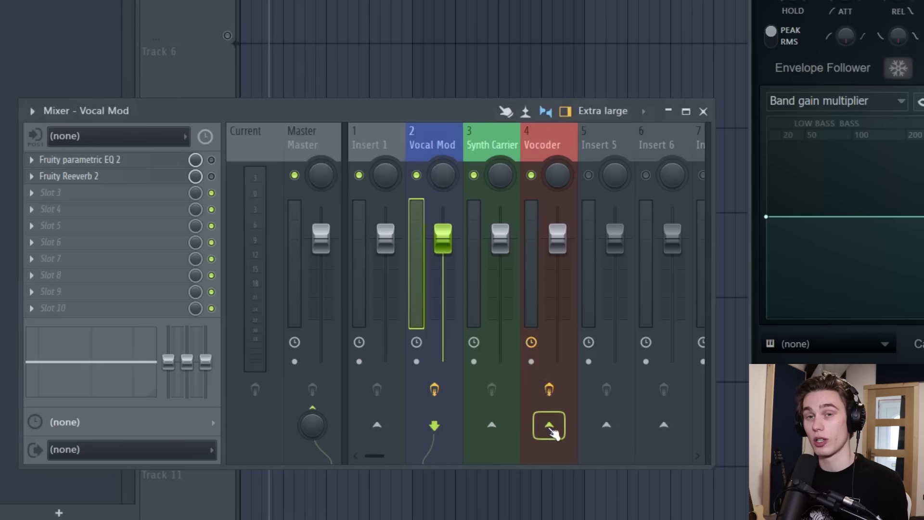
pyautogui.rightClick(551, 430)
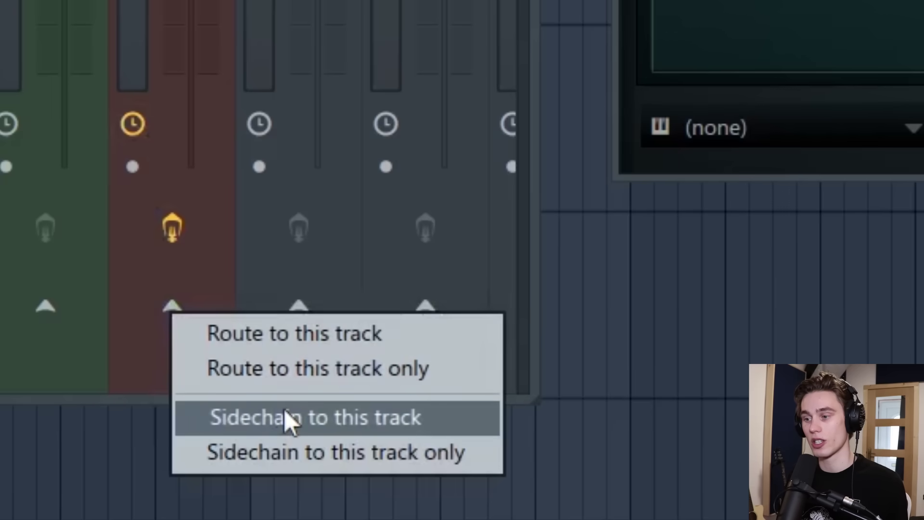
pyautogui.click(285, 412)
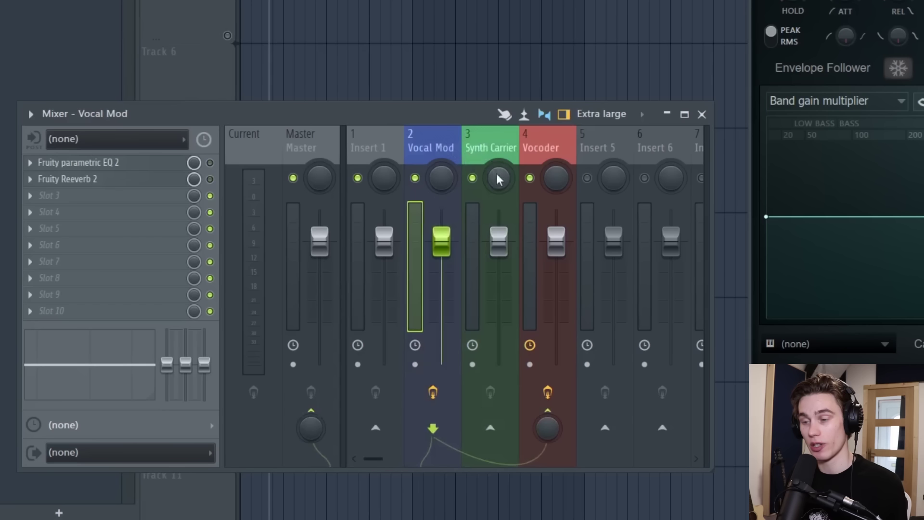
# Sidechain the Synth Carrier track into the Vocoder track too, then bring up Vocodex.
pyautogui.click(484, 147)
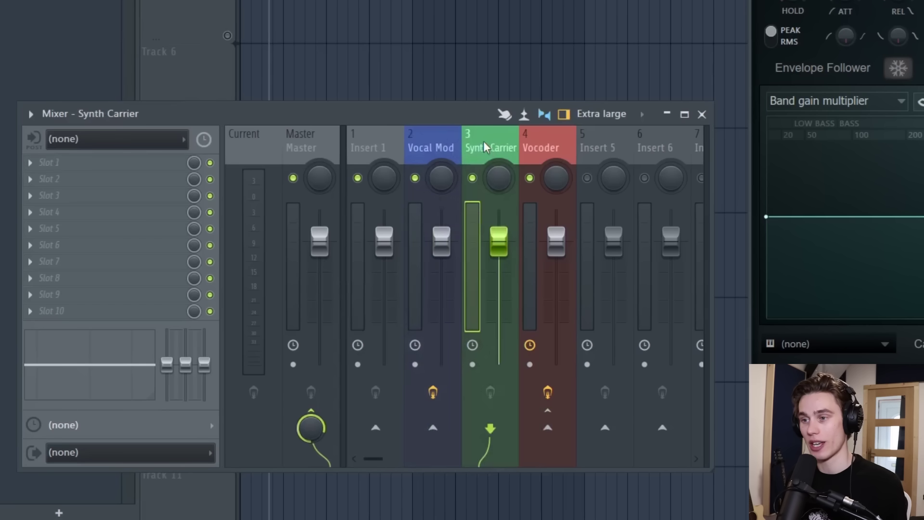
pyautogui.rightClick(547, 427)
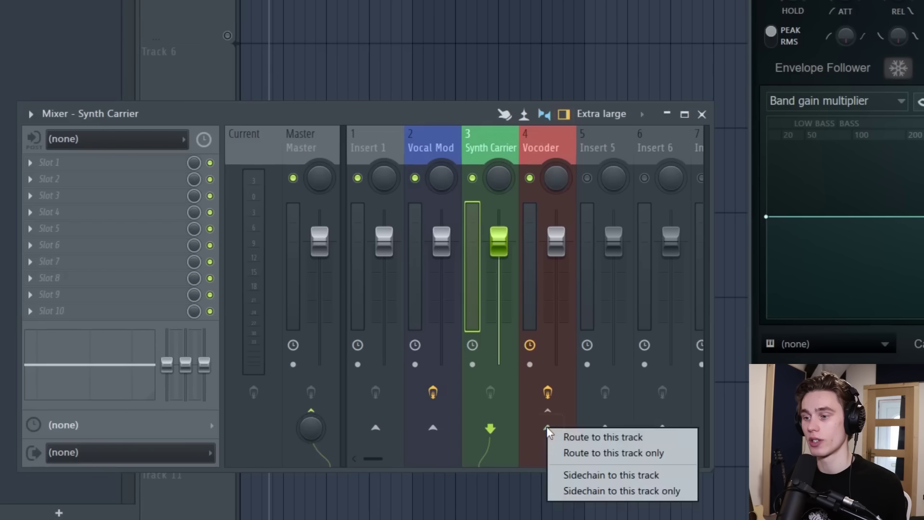
pyautogui.click(584, 475)
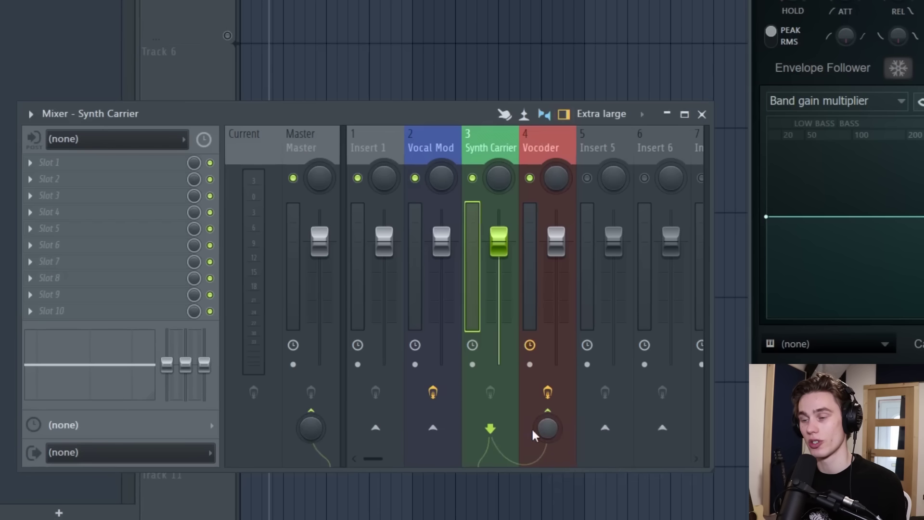
pyautogui.click(539, 146)
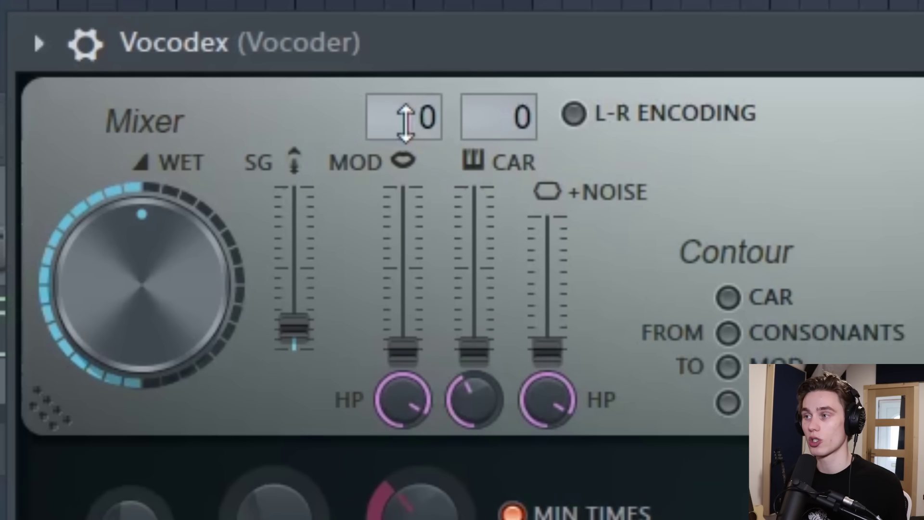
# Set Vocodex's carrier to input 2 (Synth Carrier) and modulator to input 1 (Vocal Mod).
pyautogui.scroll(1, 397, 120)
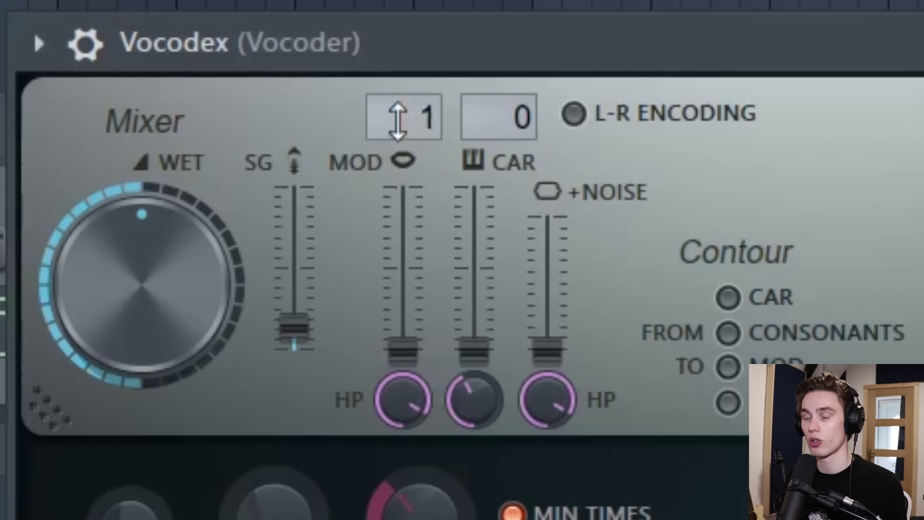
pyautogui.scroll(2, 494, 118)
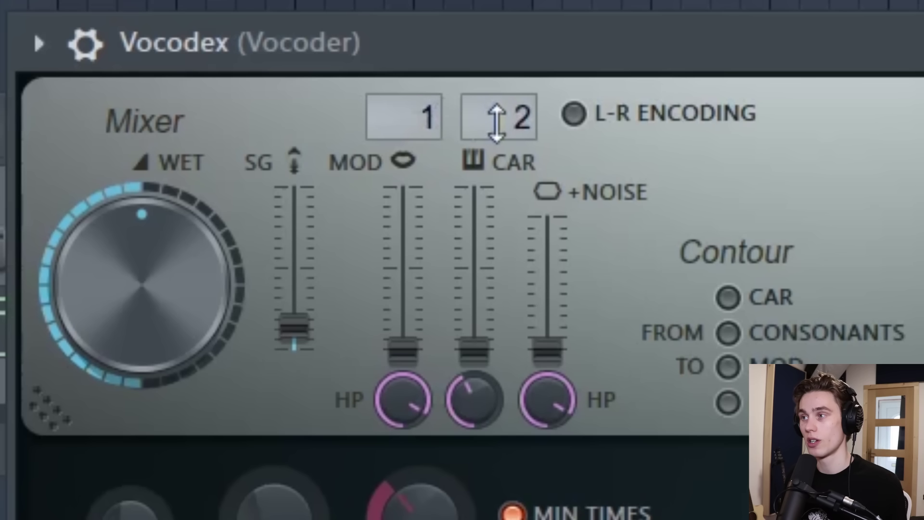
pyautogui.rightClick(496, 122)
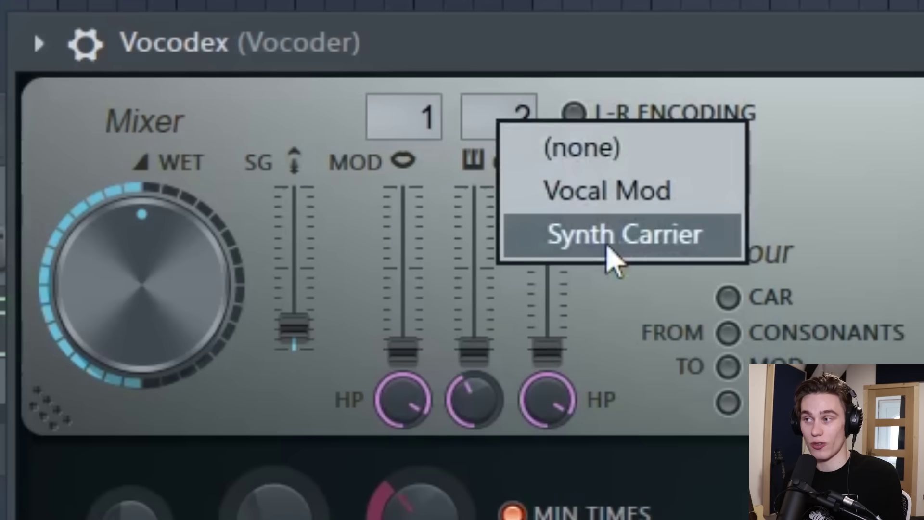
pyautogui.click(612, 243)
pyautogui.rightClick(426, 122)
pyautogui.click(493, 202)
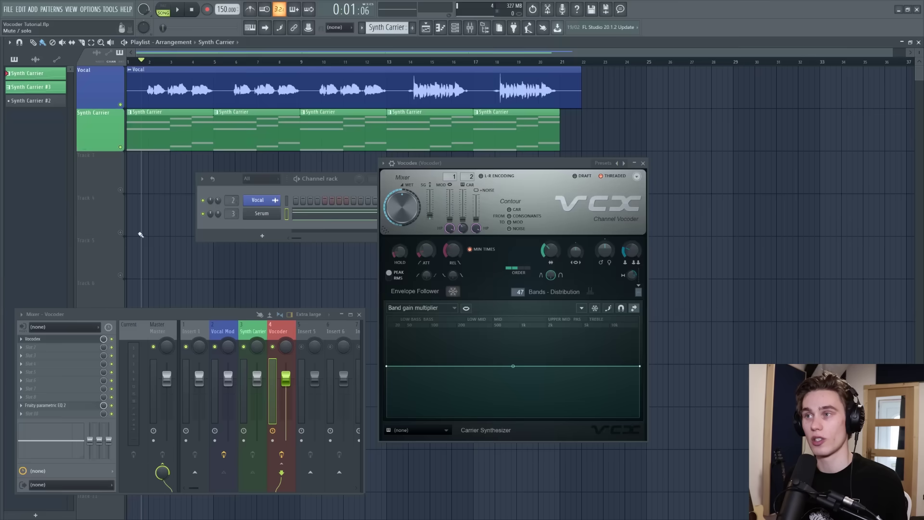
# Close the Channel rack, then play and stop the song to hear the vocoded vocal.
pyautogui.moveTo(327, 187); pyautogui.dragTo(280, 210)
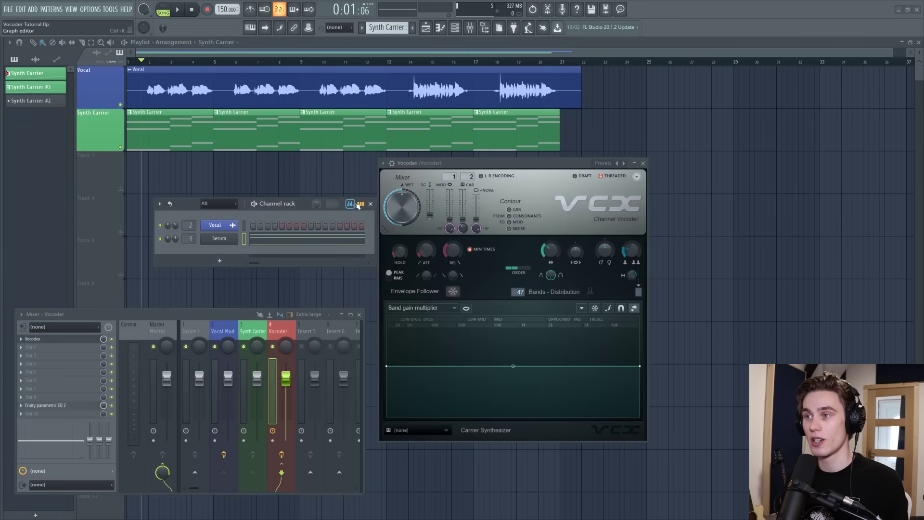
pyautogui.click(368, 203)
pyautogui.press('space')
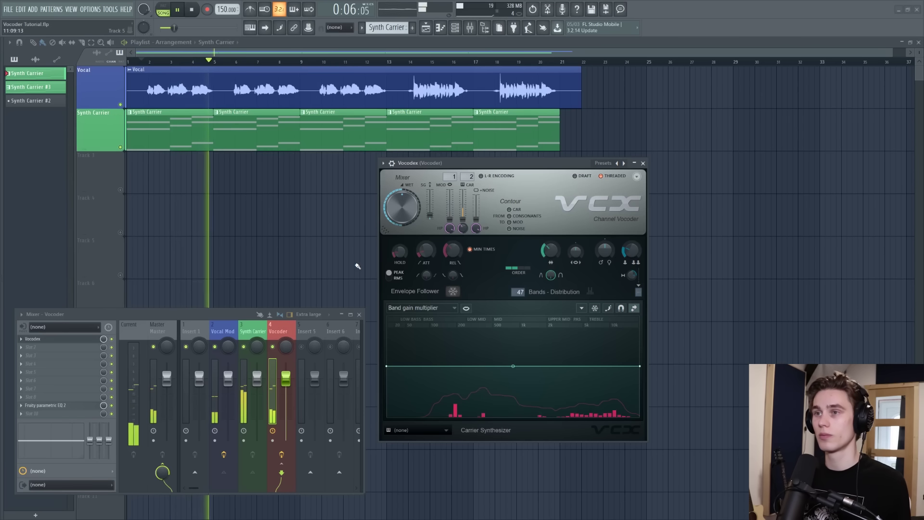
pyautogui.press('space')
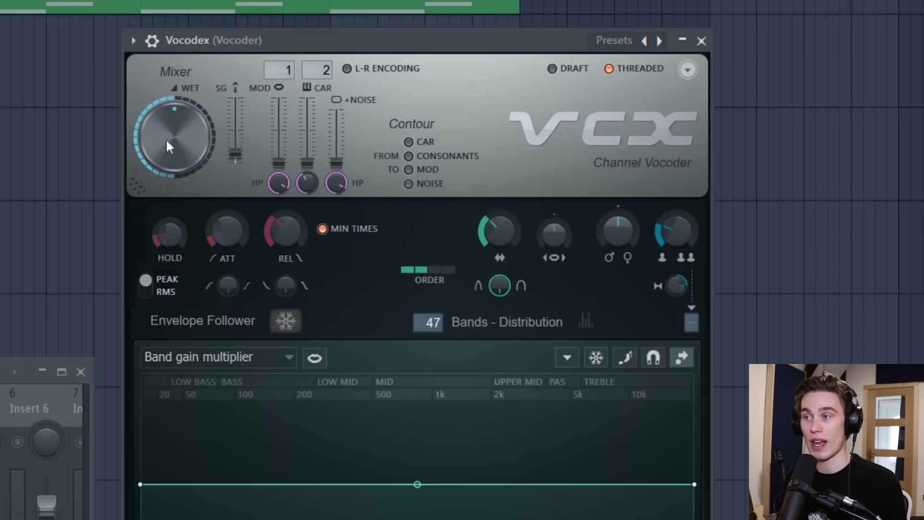
# Turn up Vocodex's wet mix, nudge the MOD high-pass, and raise the modulator level.
pyautogui.moveTo(221, 155)
pyautogui.mouseDown()
pyautogui.moveTo(221, 130)
pyautogui.moveTo(221, 163)
pyautogui.mouseUp()
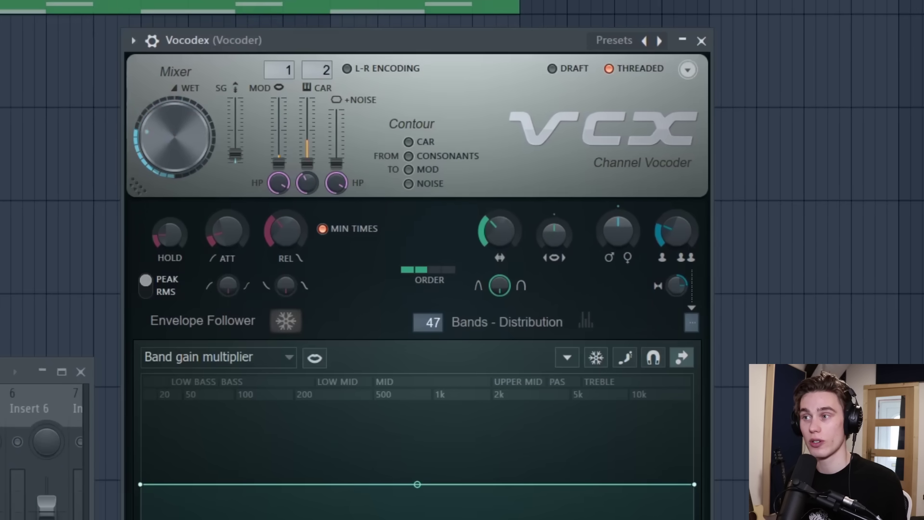
pyautogui.moveTo(174, 137)
pyautogui.mouseDown()
pyautogui.moveTo(174, 113)
pyautogui.moveTo(174, 123)
pyautogui.mouseUp()
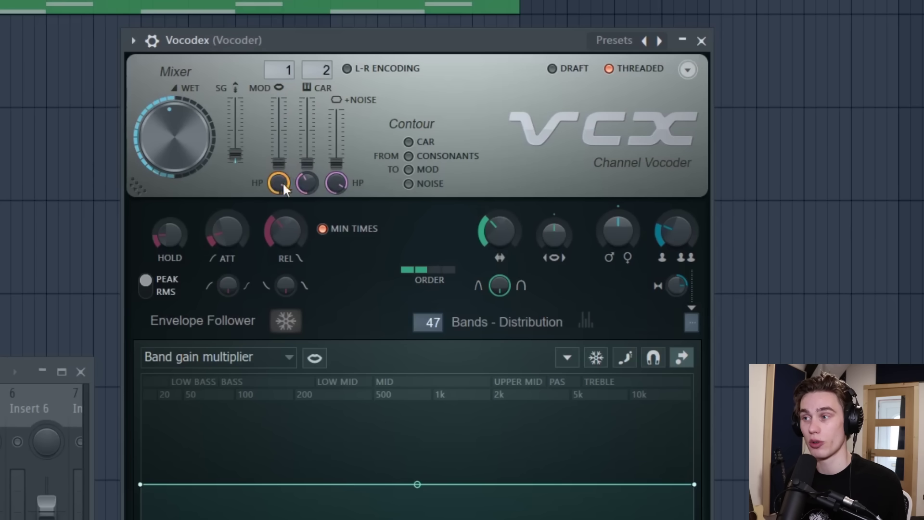
pyautogui.moveTo(307, 184); pyautogui.dragTo(313, 184)
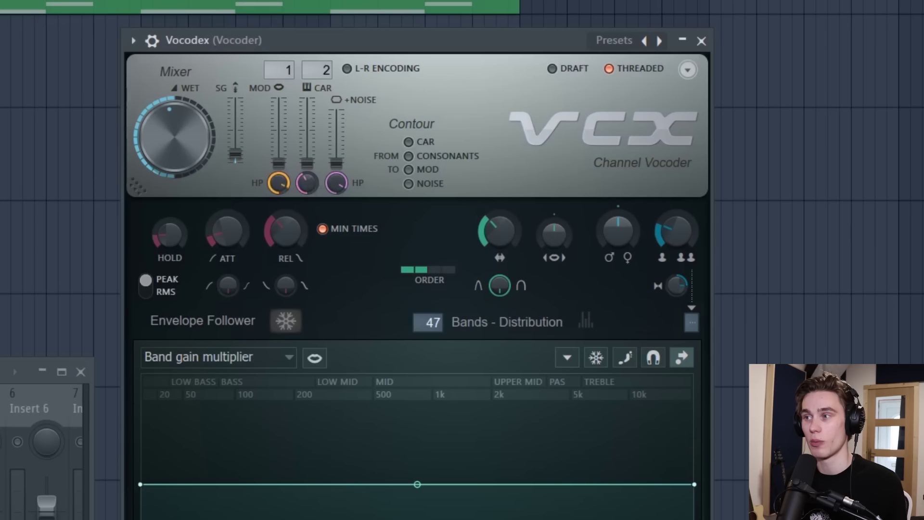
pyautogui.moveTo(278, 183); pyautogui.dragTo(279, 179)
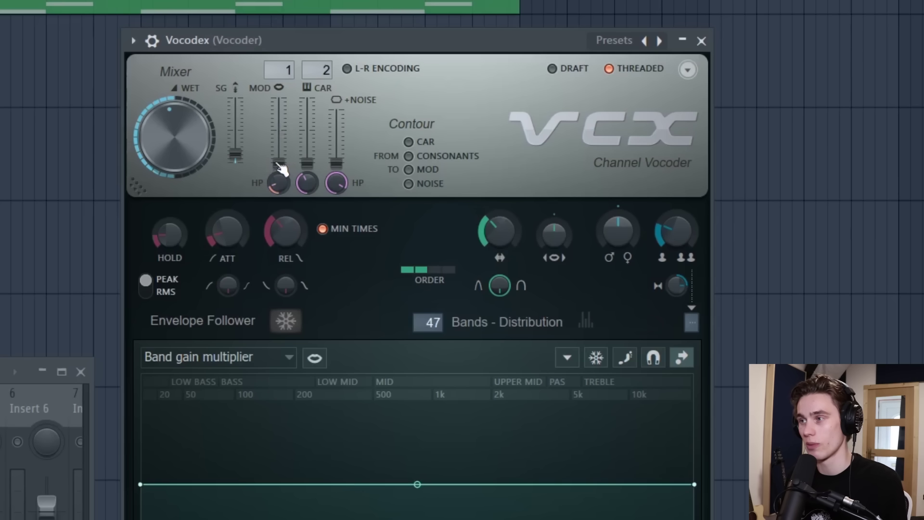
pyautogui.moveTo(280, 166); pyautogui.dragTo(306, 182)
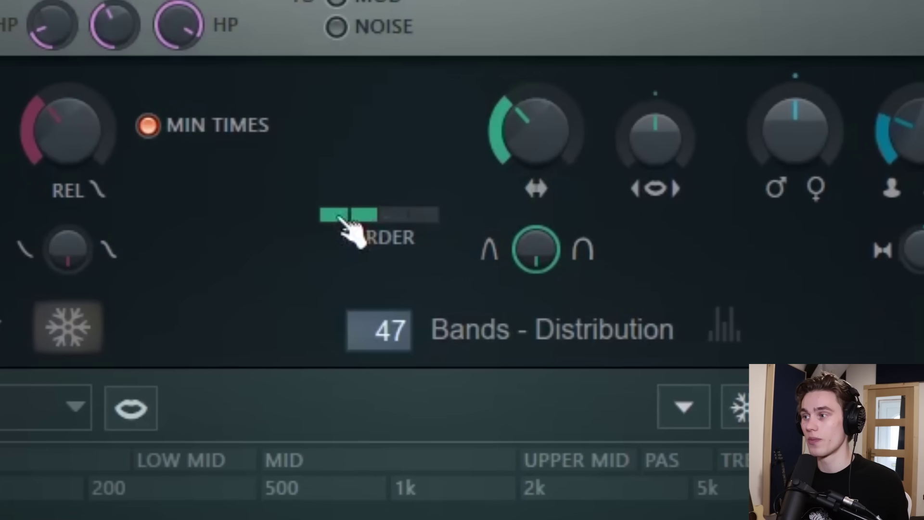
# Compare filter orders between one and four steps, settling on two.
pyautogui.click(339, 217)
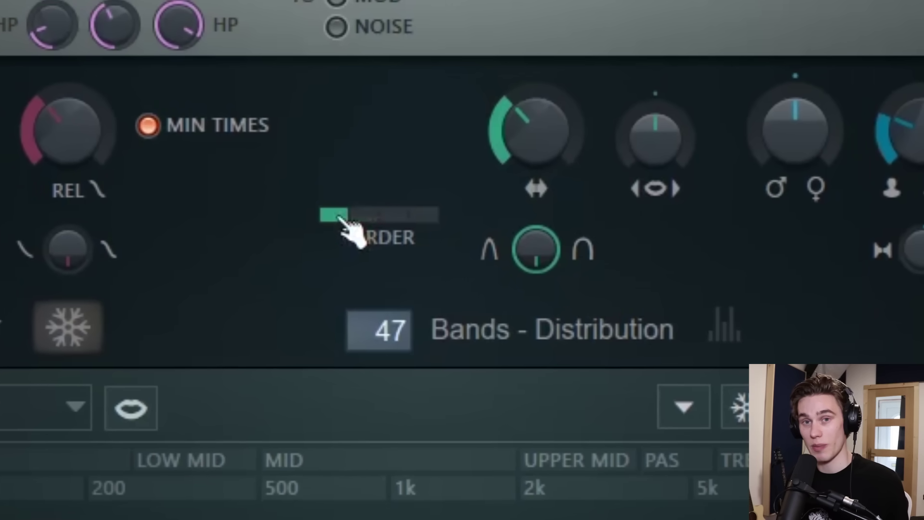
pyautogui.click(438, 215)
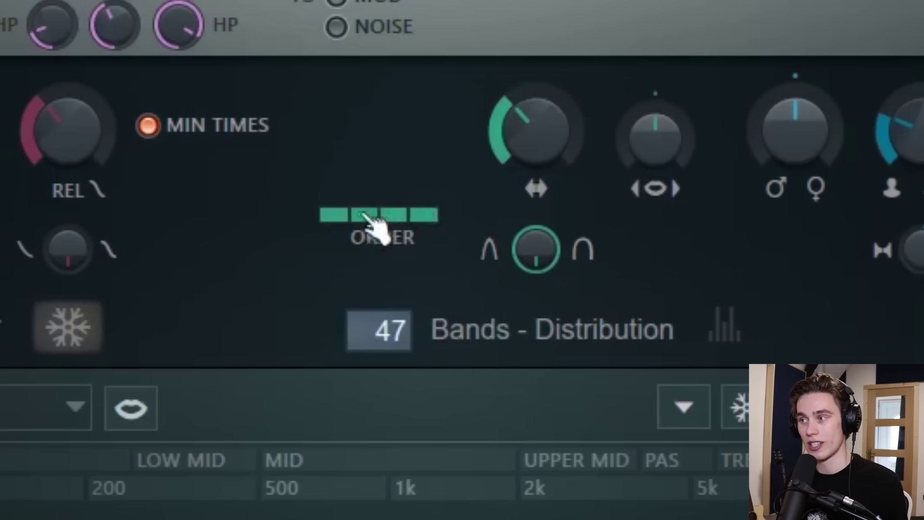
pyautogui.click(343, 218)
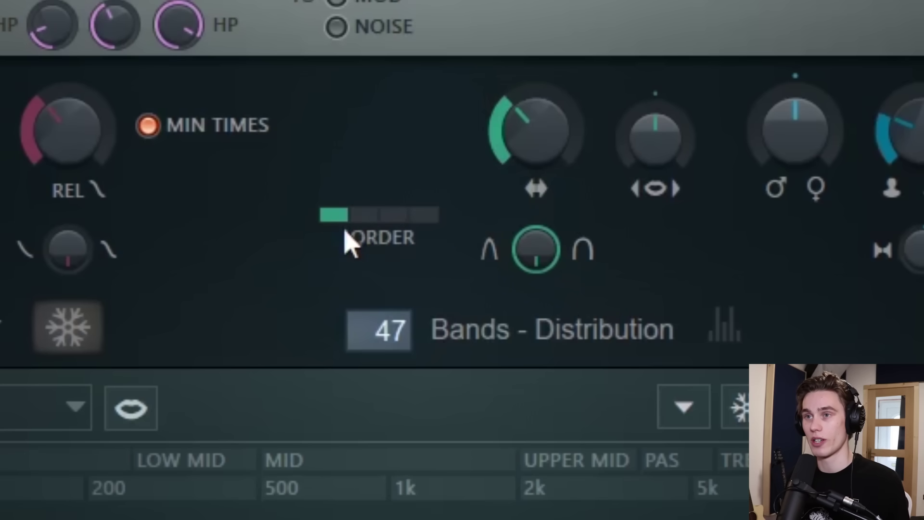
pyautogui.click(429, 216)
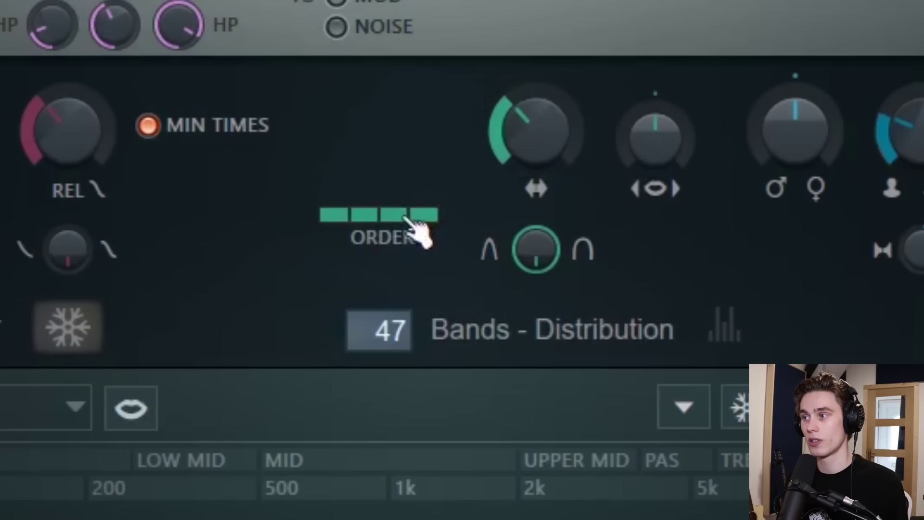
pyautogui.moveTo(418, 226); pyautogui.dragTo(343, 216)
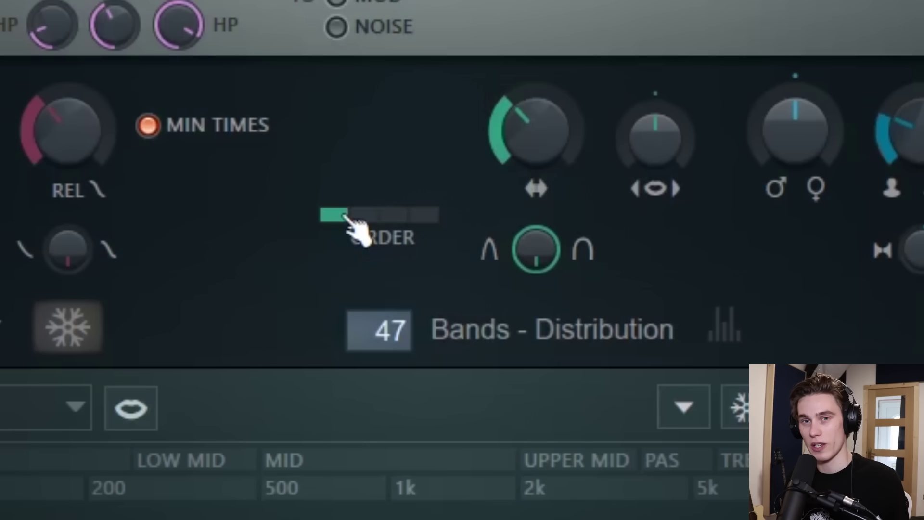
pyautogui.click(426, 219)
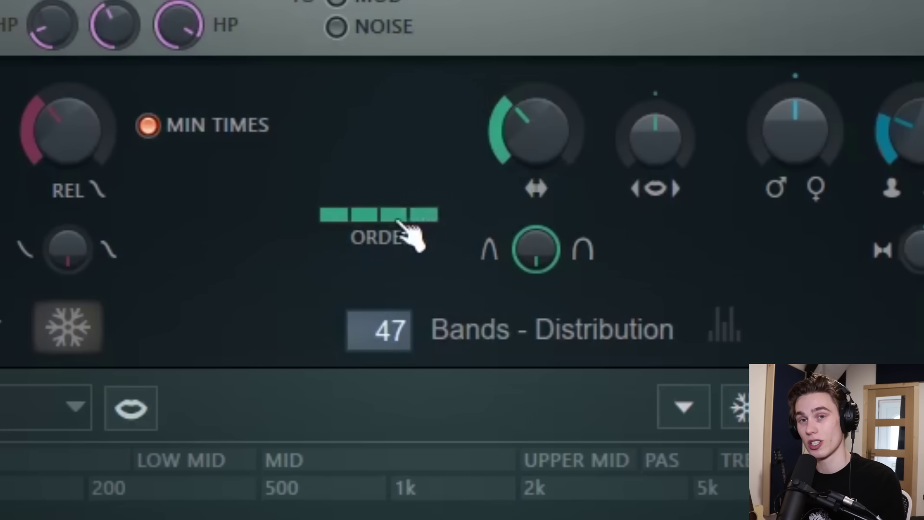
pyautogui.click(378, 213)
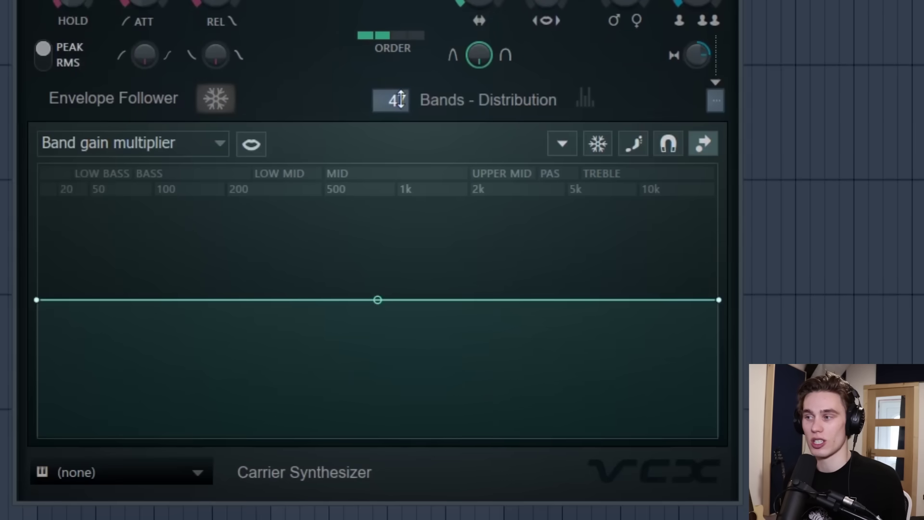
# Try band counts from 5 to 100 while playing, then settle on 100 bands at maximum filter order.
pyautogui.moveTo(398, 100); pyautogui.dragTo(398, 115)
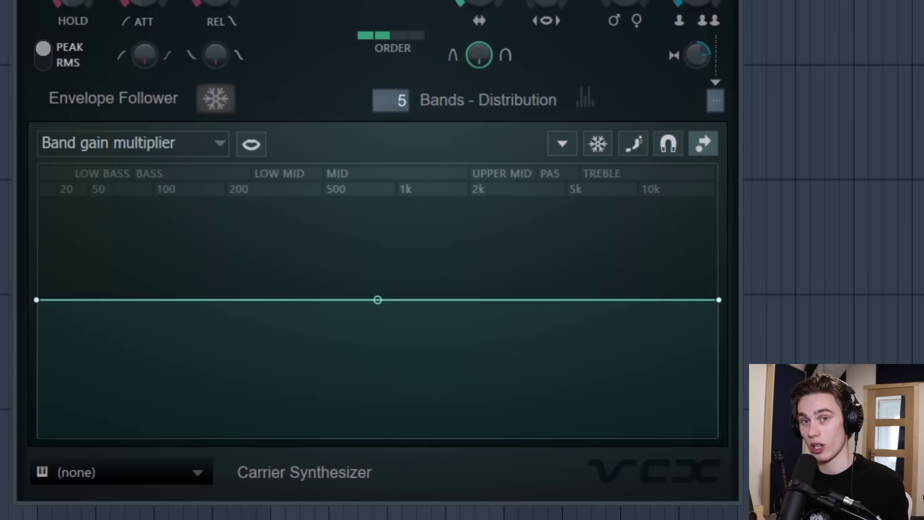
pyautogui.moveTo(398, 100); pyautogui.dragTo(398, 48)
pyautogui.moveTo(398, 100); pyautogui.dragTo(398, 139)
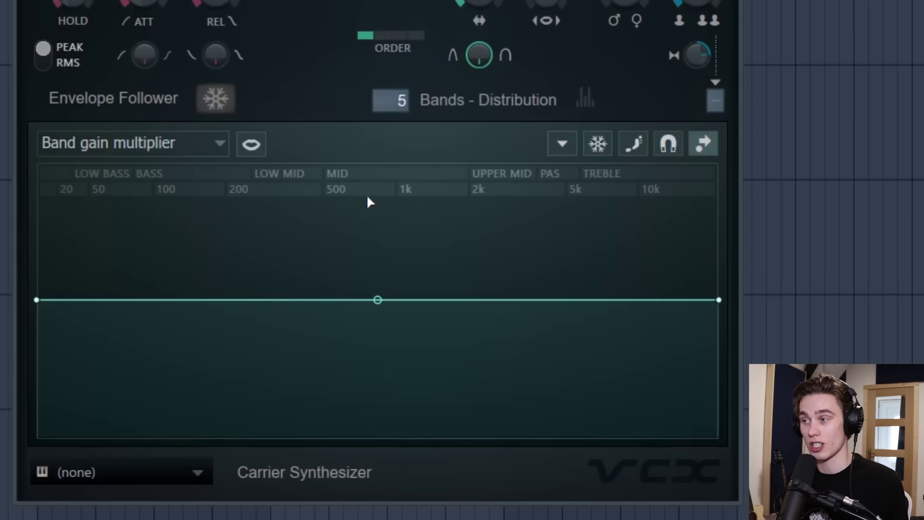
pyautogui.press('space')
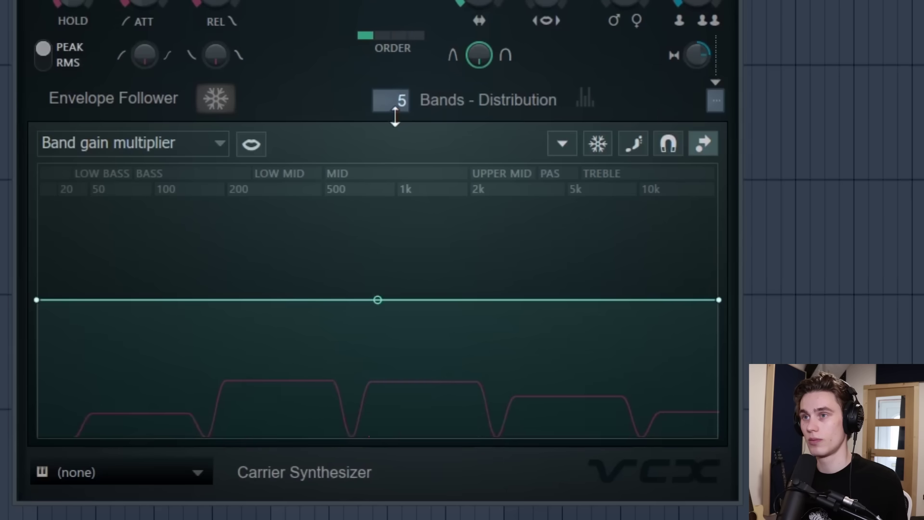
pyautogui.moveTo(391, 103); pyautogui.dragTo(390, 58)
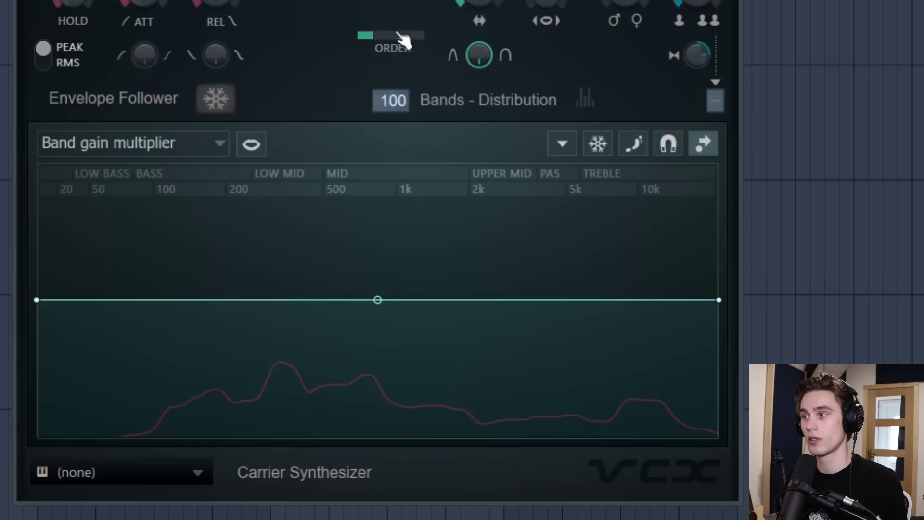
pyautogui.click(418, 36)
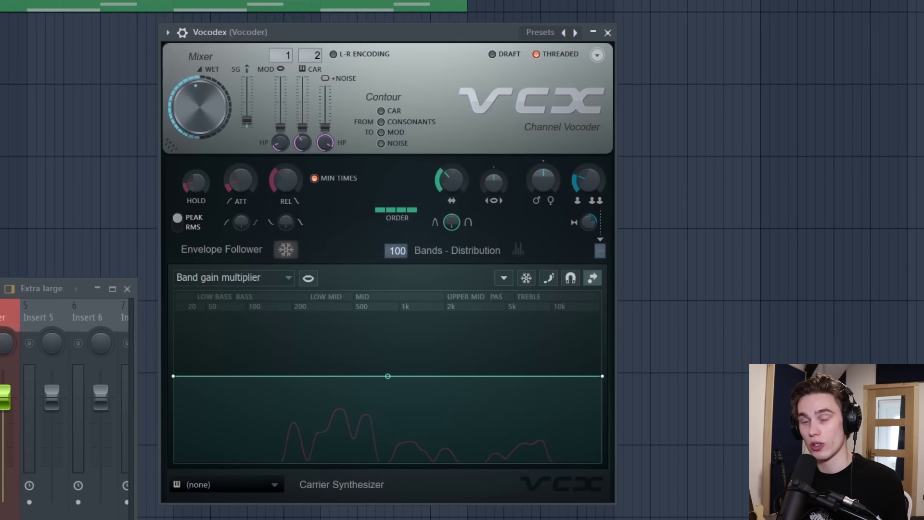
# Lower Vocodex to 16 bands and filter order 2, then play the vocal through it.
pyautogui.moveTo(397, 250); pyautogui.dragTo(397, 263)
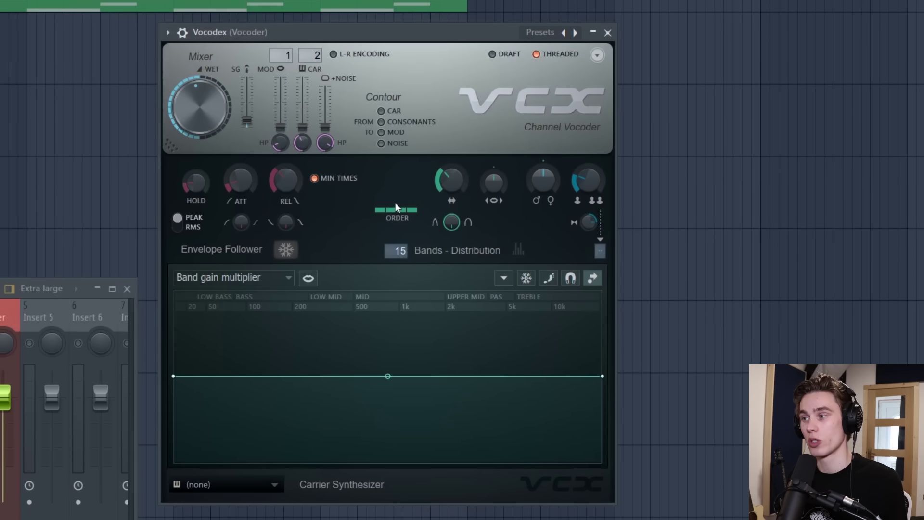
pyautogui.moveTo(396, 206); pyautogui.dragTo(397, 215)
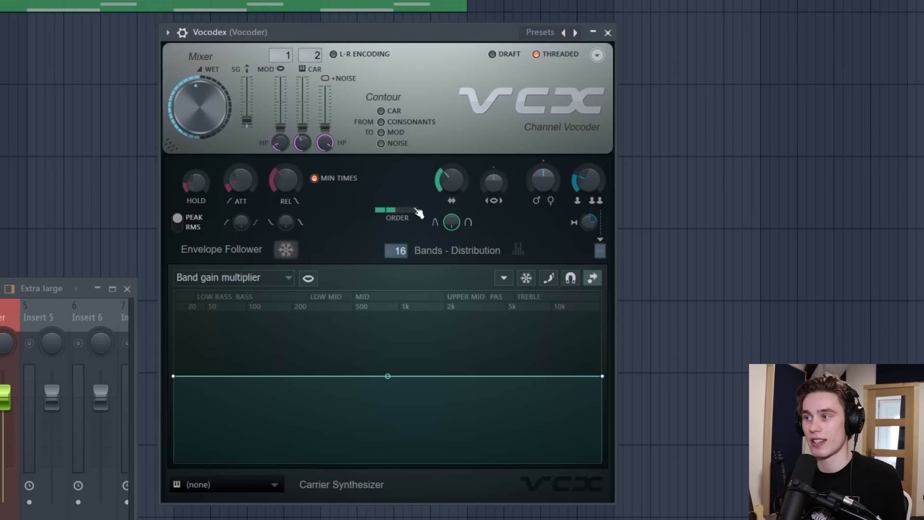
pyautogui.press('space')
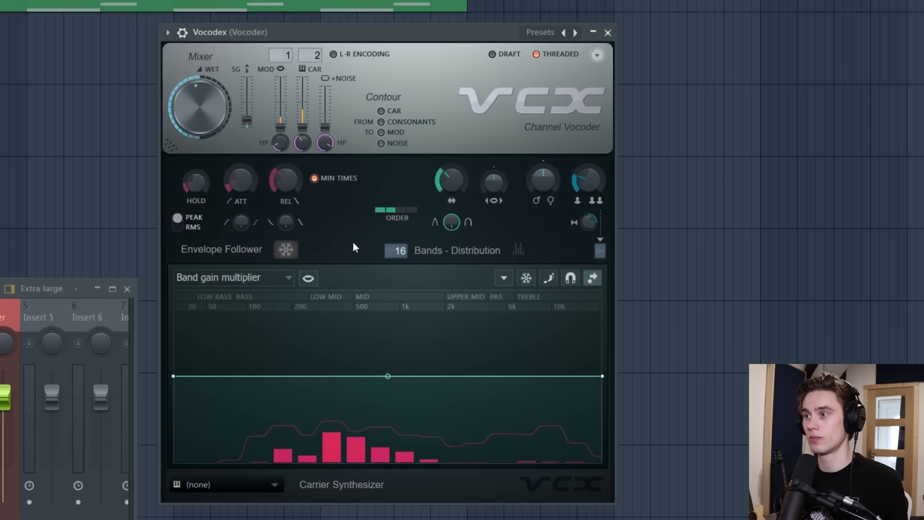
pyautogui.moveTo(362, 27); pyautogui.dragTo(355, 31)
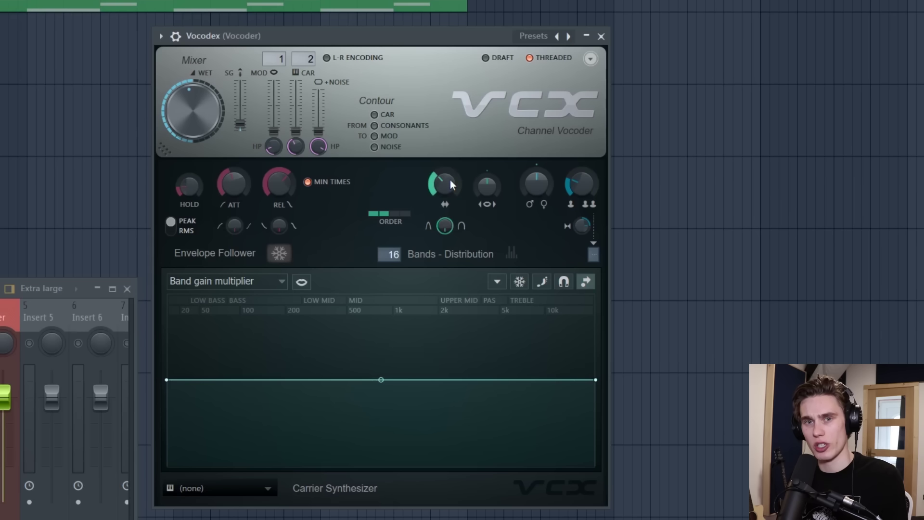
pyautogui.scroll(-5, 446, 183)
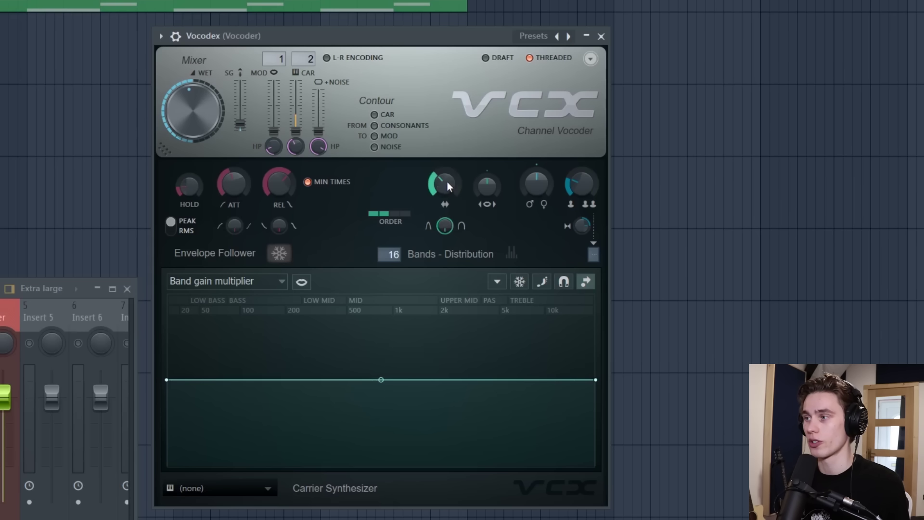
pyautogui.press('space')
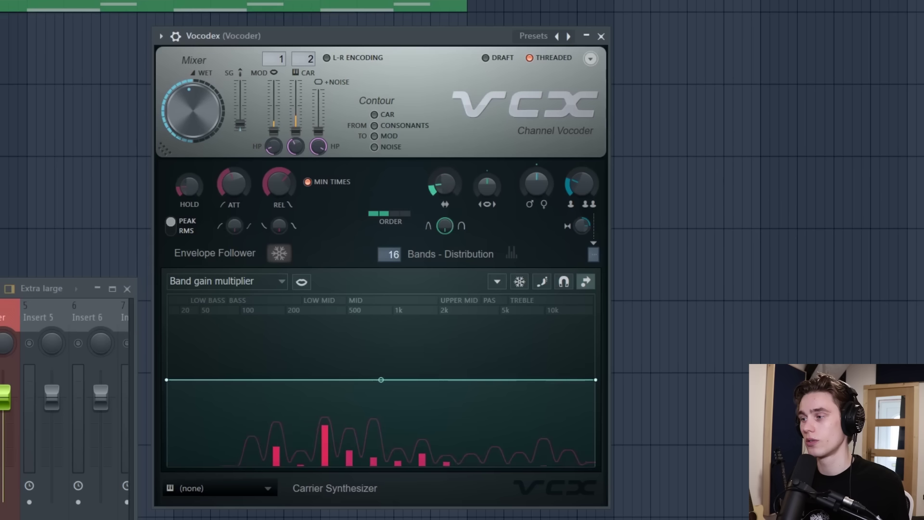
pyautogui.moveTo(445, 183); pyautogui.dragTo(444, 151)
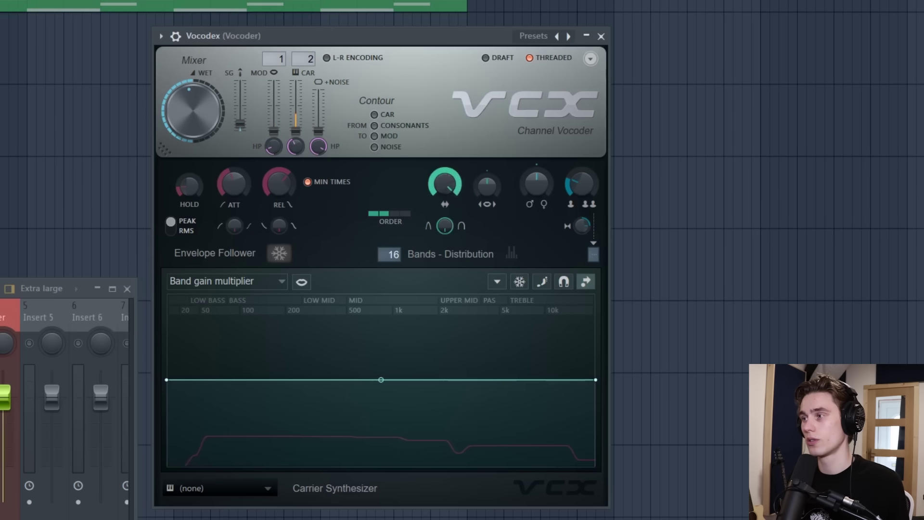
pyautogui.moveTo(445, 183); pyautogui.dragTo(445, 212)
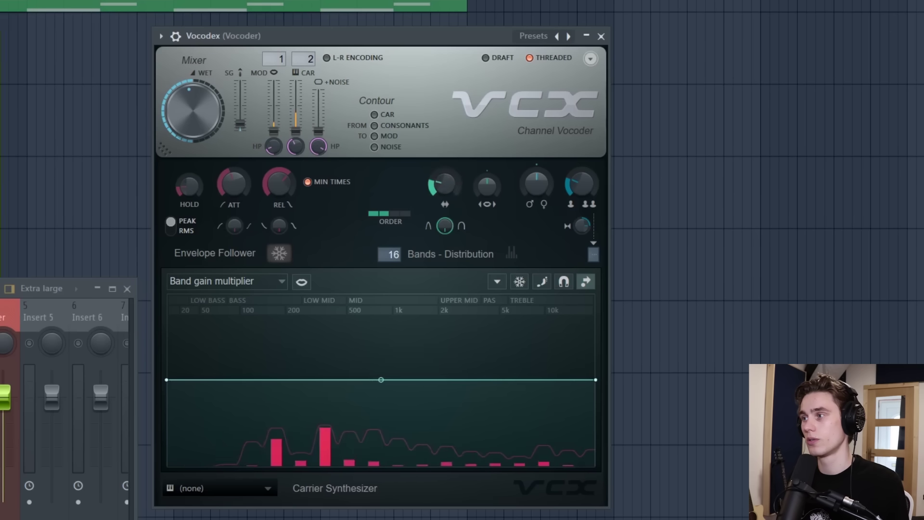
pyautogui.rightClick(444, 185)
pyautogui.click(212, 180)
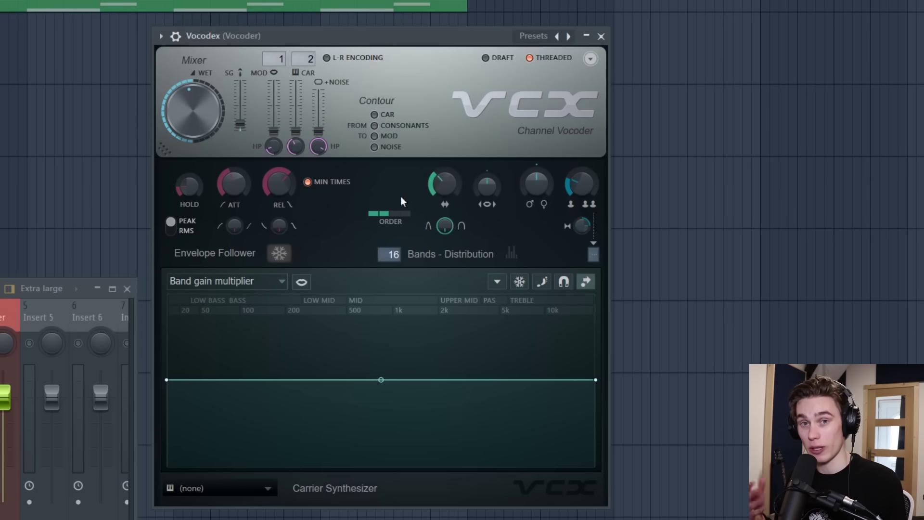
# Read the Parameters section of the Vocodex online manual in Edge, then close the browser.
pyautogui.press('F1')
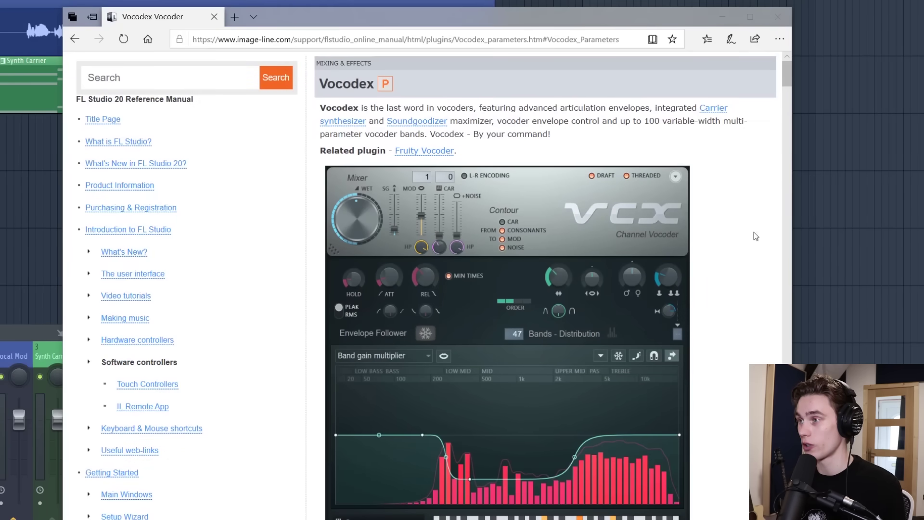
pyautogui.scroll(-5, 520, 200)
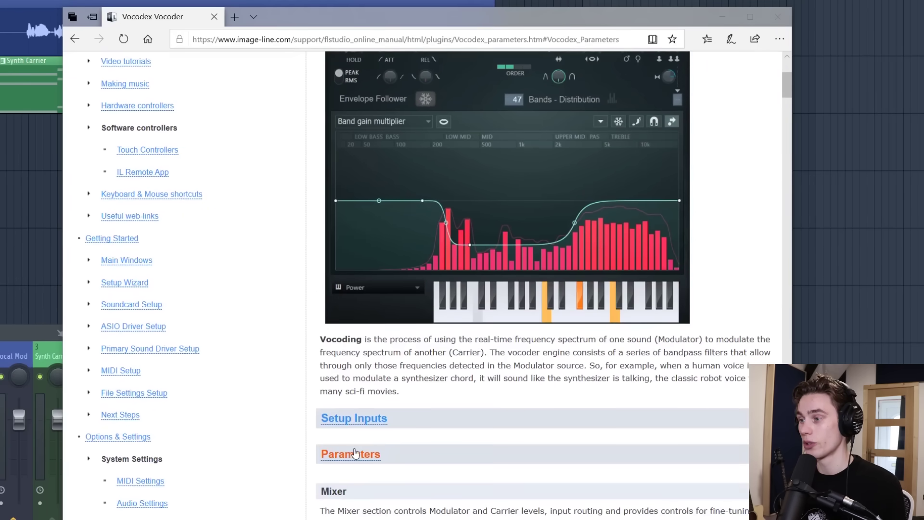
pyautogui.click(354, 454)
pyautogui.scroll(-6, 367, 340)
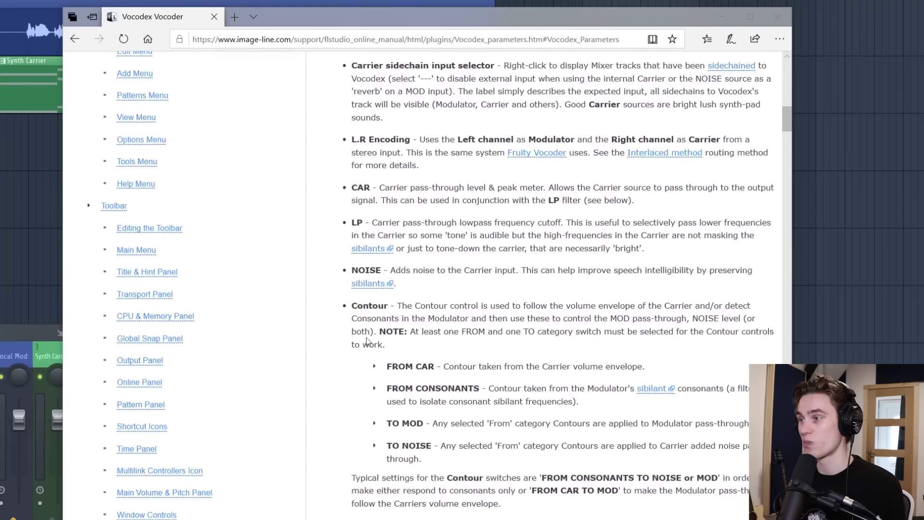
pyautogui.scroll(-2, 604, 357)
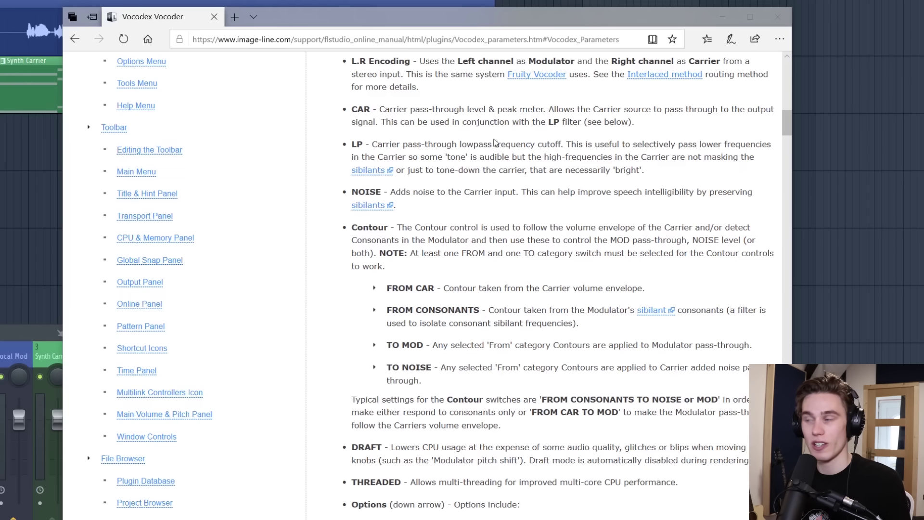
pyautogui.scroll(-12, 511, 293)
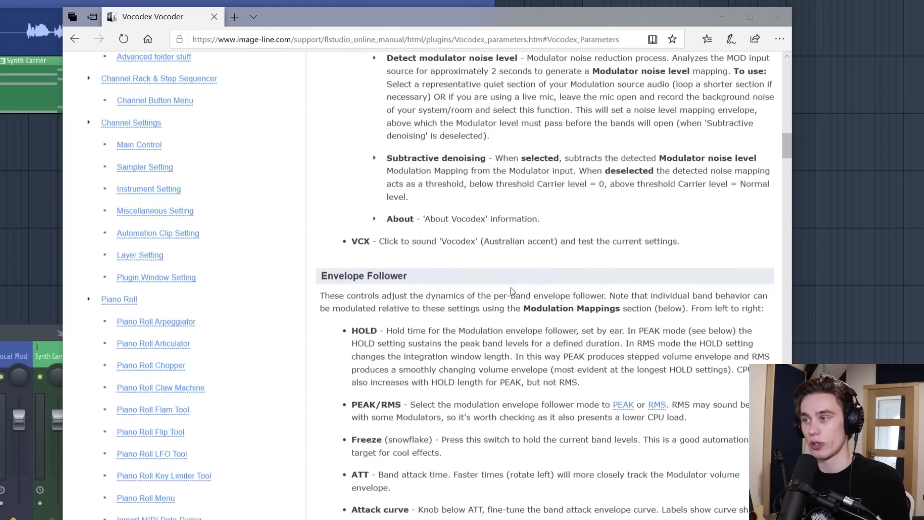
pyautogui.scroll(7, 512, 294)
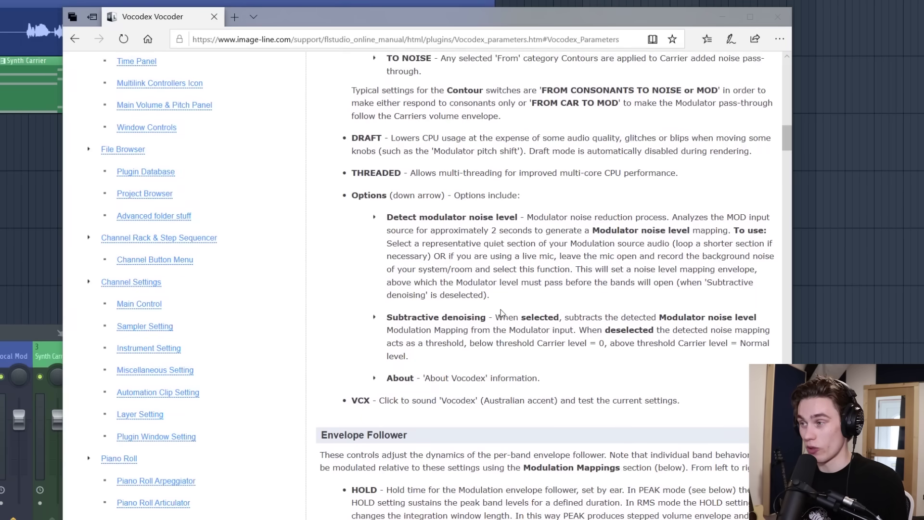
pyautogui.scroll(-5, 501, 312)
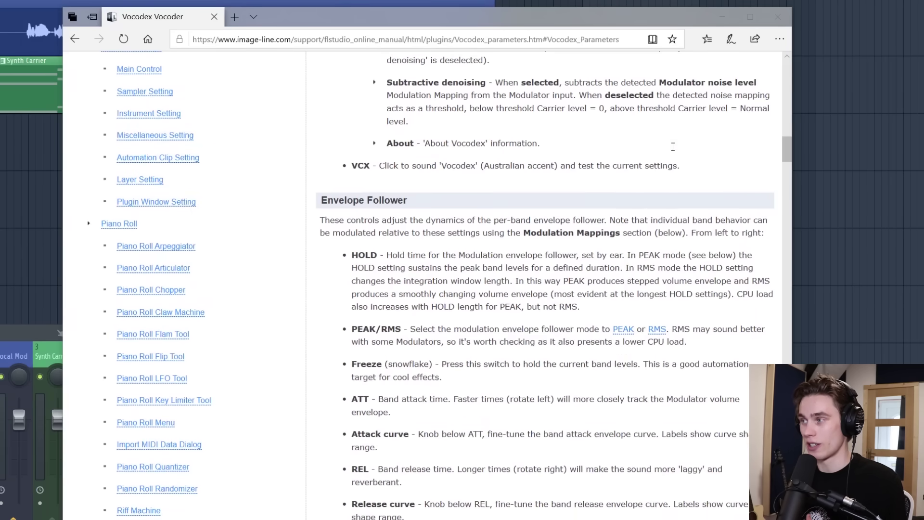
pyautogui.click(778, 19)
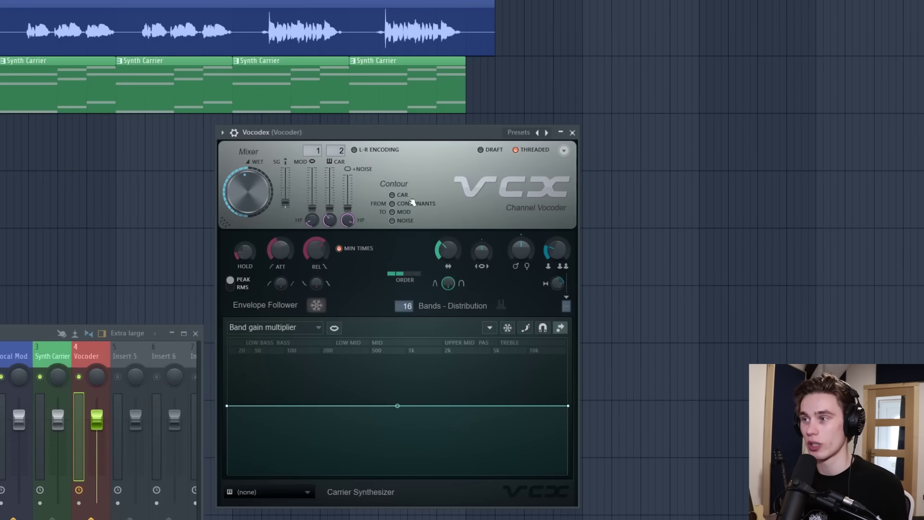
# Set Vocodex's contour to follow Consonants, then bring up the Channel rack.
pyautogui.click(393, 194)
pyautogui.click(393, 204)
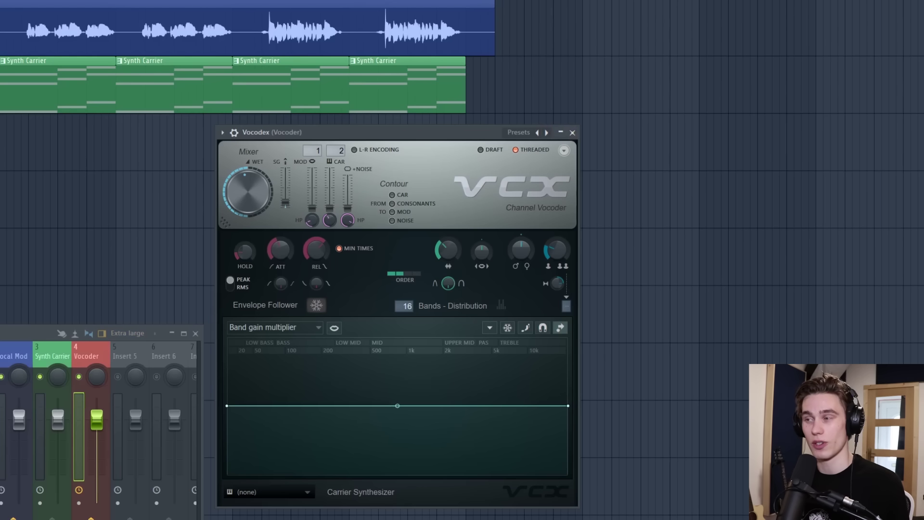
pyautogui.press('F6')
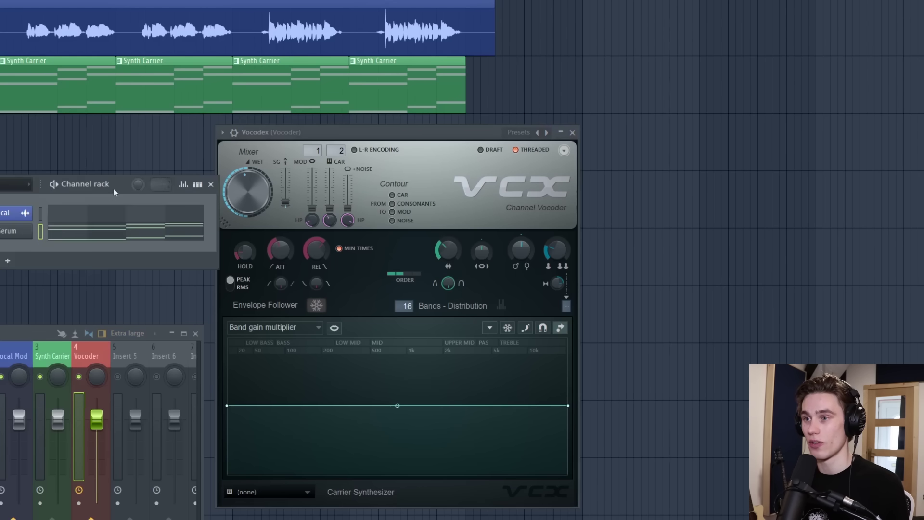
# In Serum, enable the MG Low 12 filter on oscillator A and lower its cutoff to about 2489 Hz.
pyautogui.click(18, 231)
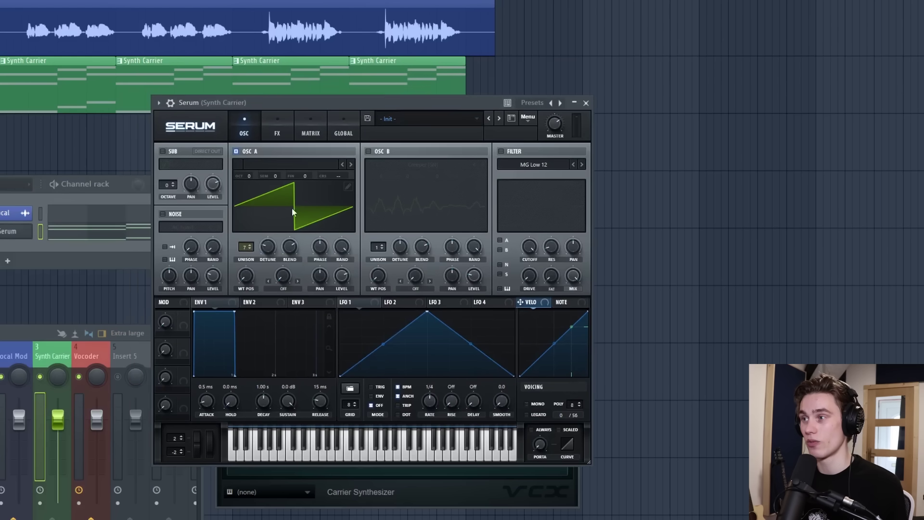
pyautogui.click(501, 152)
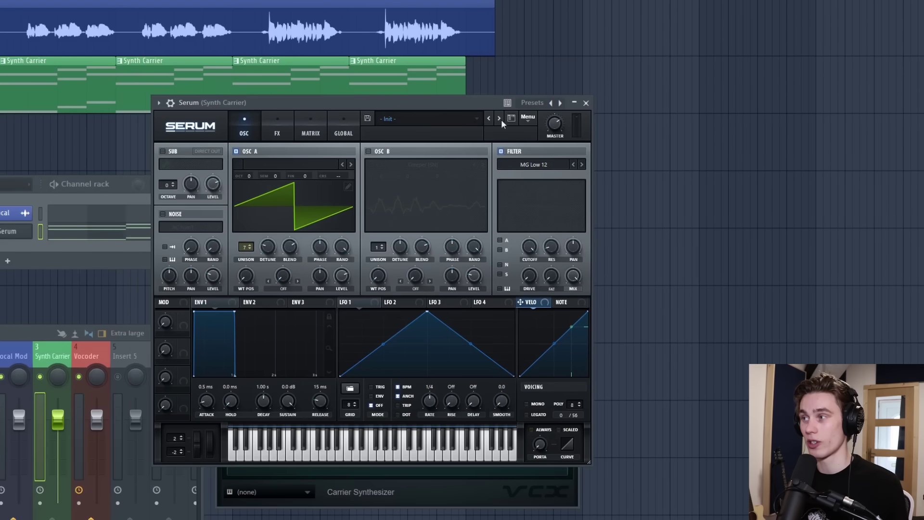
pyautogui.click(500, 240)
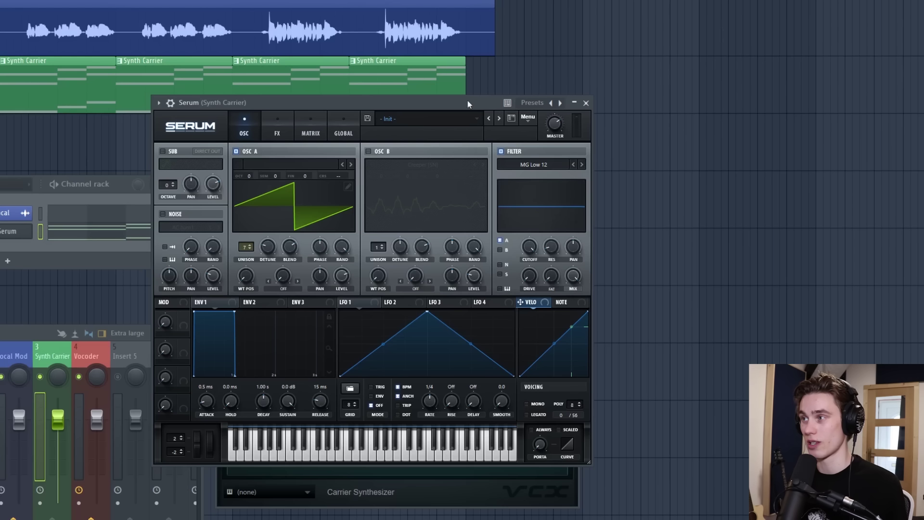
pyautogui.press('space')
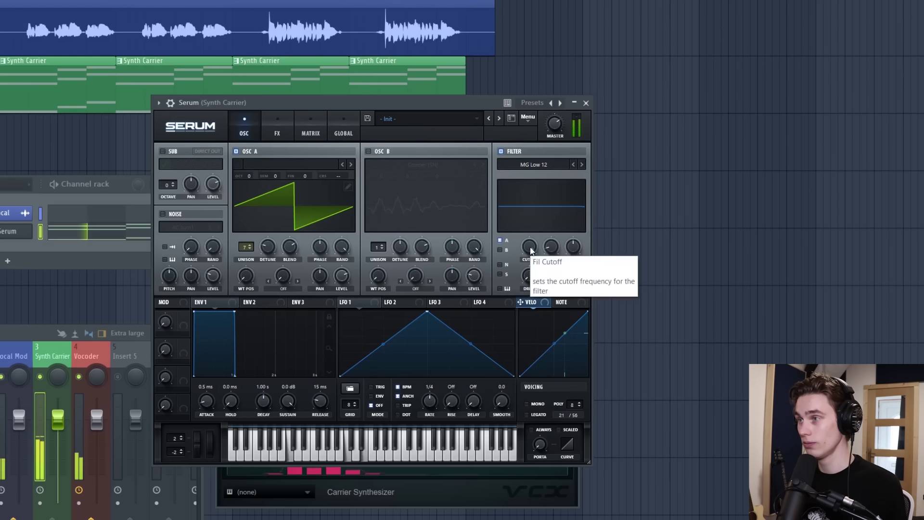
pyautogui.click(531, 248)
pyautogui.moveTo(531, 248); pyautogui.dragTo(524, 268)
pyautogui.press('space')
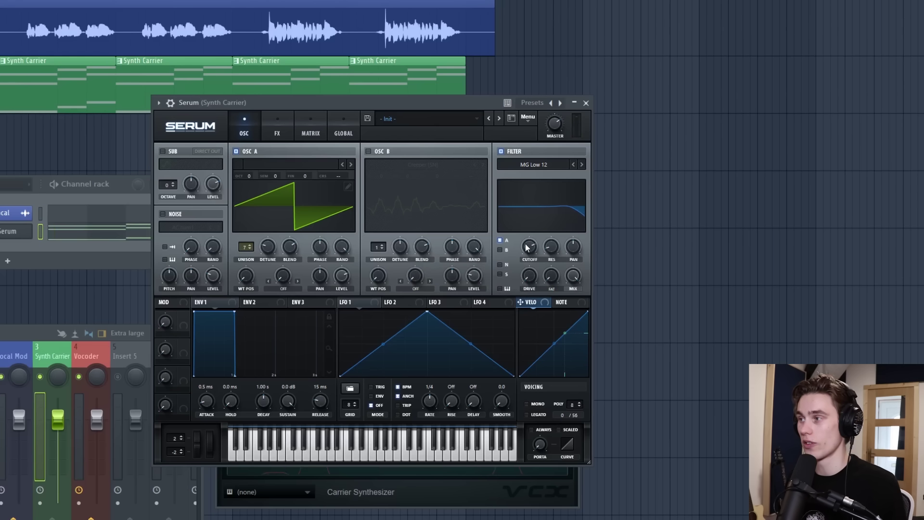
# Raise the filter cutoff, turn on oscillator B, and set oscillator A's warp mode to FM (from B).
pyautogui.moveTo(527, 247); pyautogui.dragTo(526, 219)
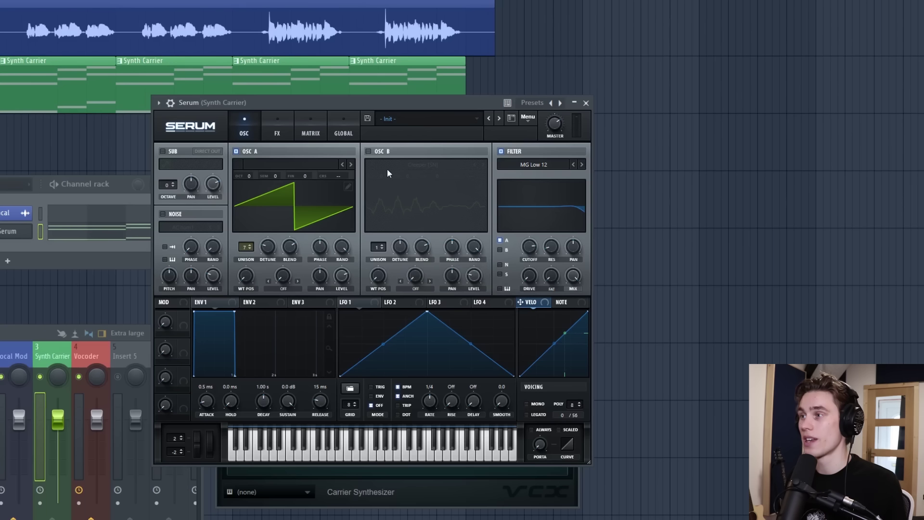
pyautogui.click(368, 151)
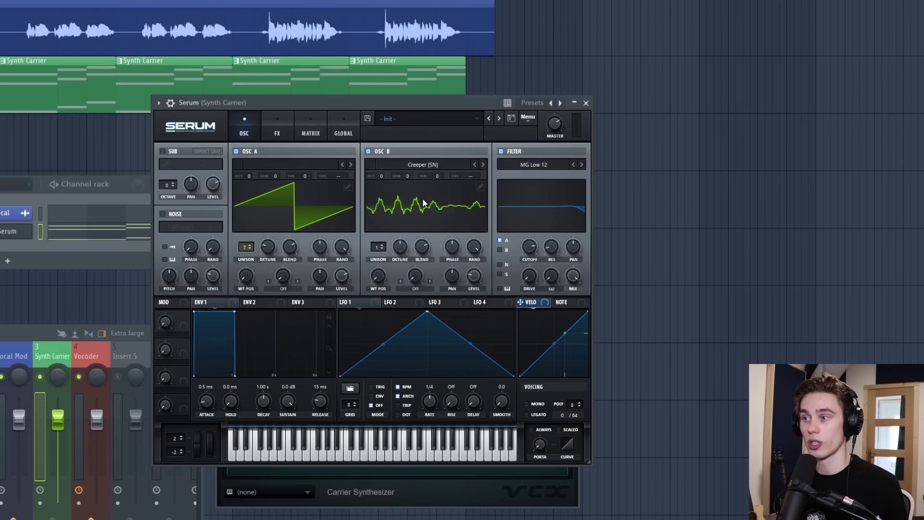
pyautogui.click(284, 287)
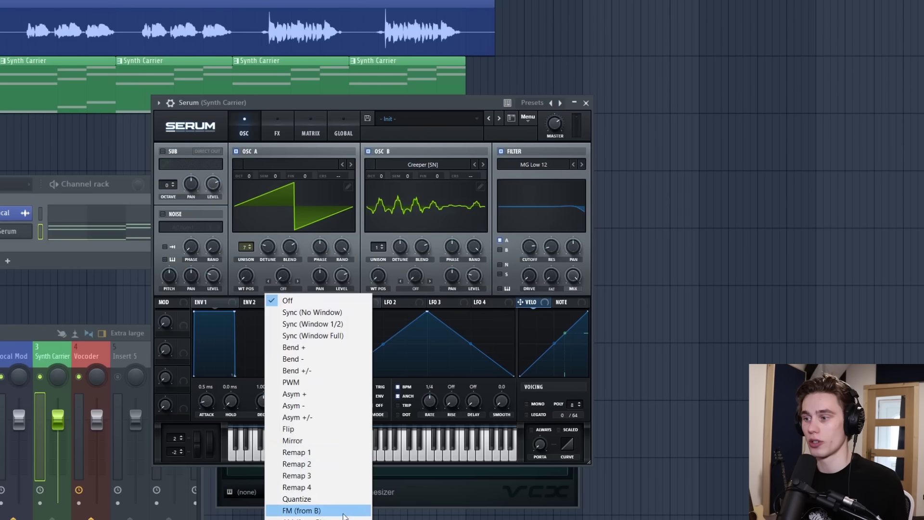
pyautogui.click(345, 512)
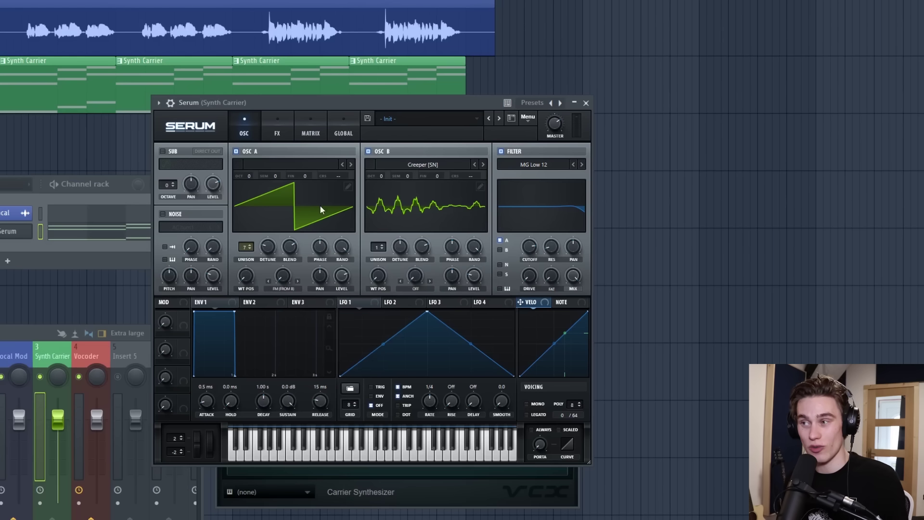
pyautogui.moveTo(385, 104); pyautogui.dragTo(381, 105)
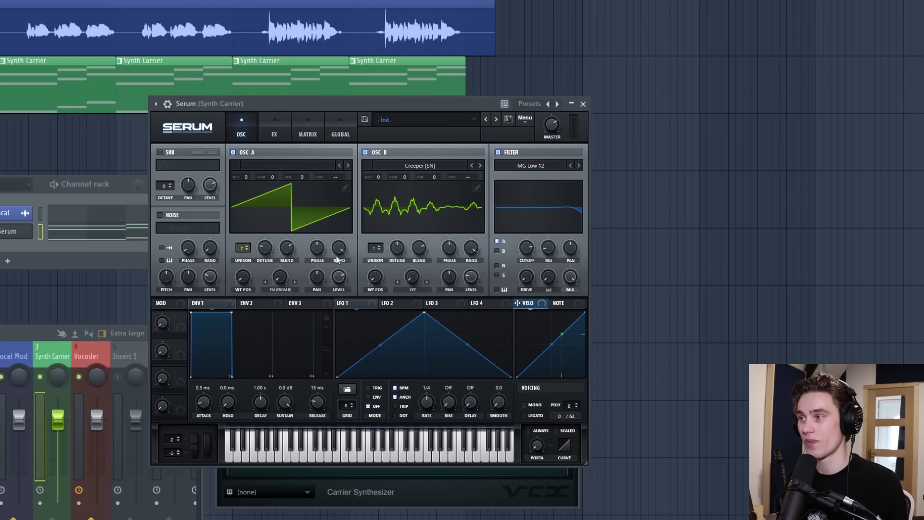
# While playing, lower the cutoff to about 1083 Hz, then switch off oscillator B and the filter.
pyautogui.press('space')
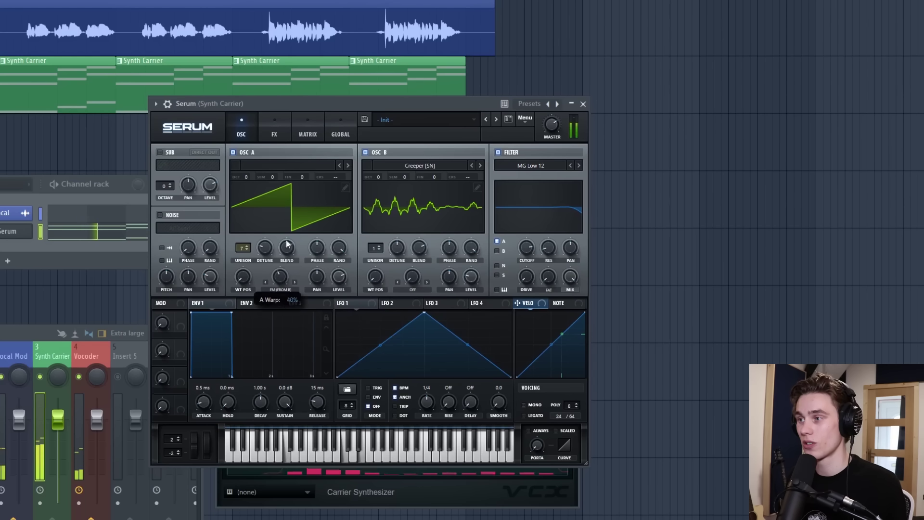
pyautogui.scroll(3, 280, 277)
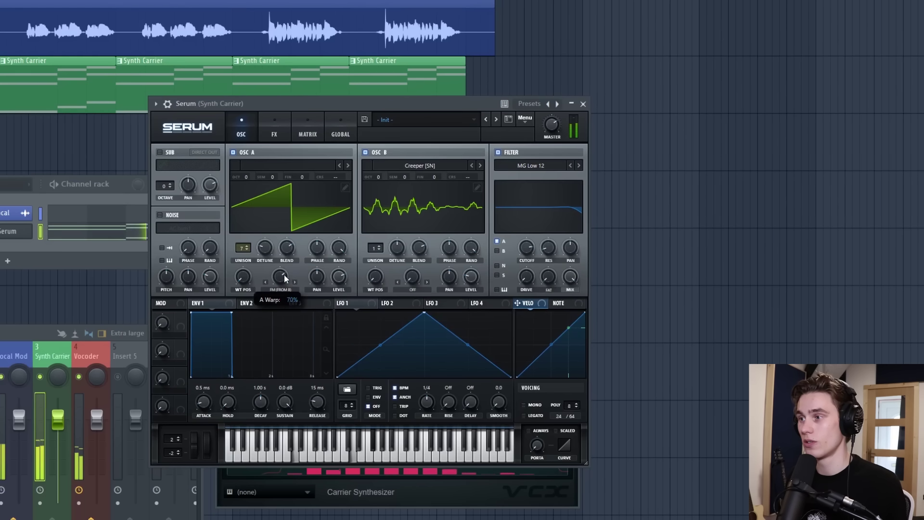
pyautogui.moveTo(526, 248); pyautogui.dragTo(524, 272)
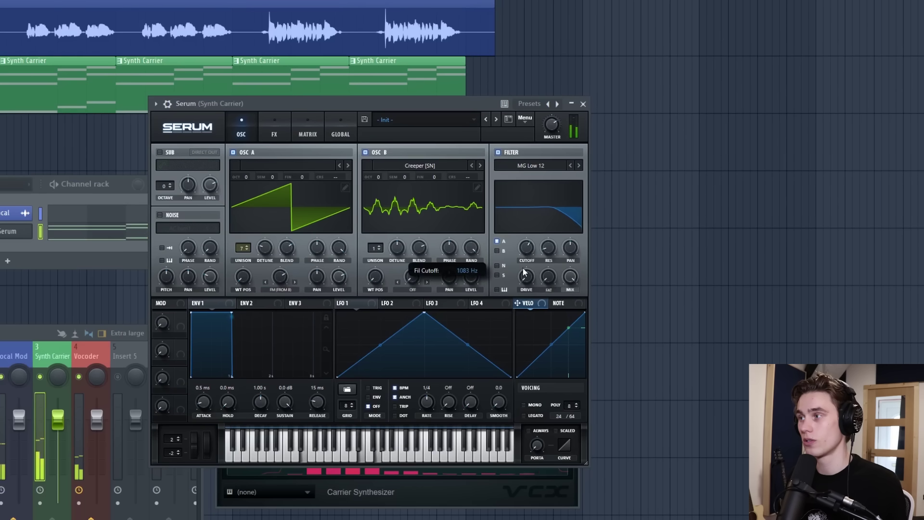
pyautogui.moveTo(438, 108); pyautogui.dragTo(412, 110)
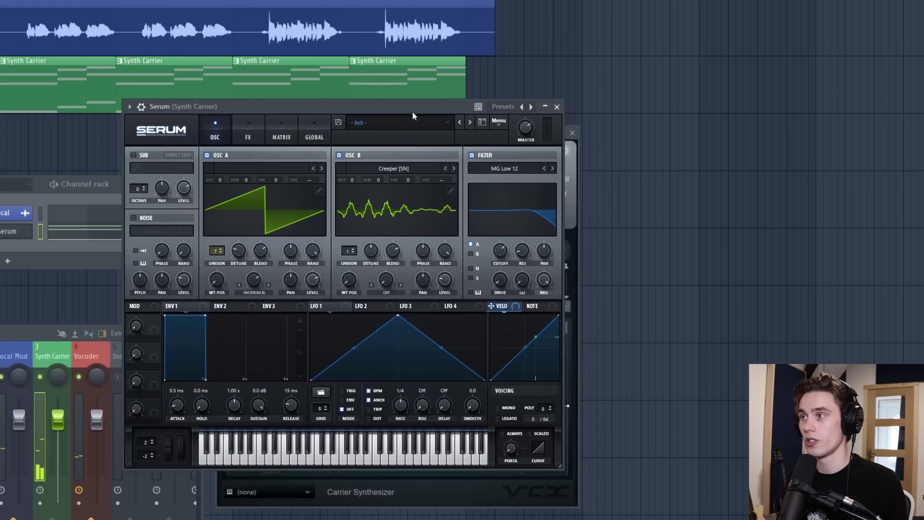
pyautogui.click(338, 155)
pyautogui.click(472, 155)
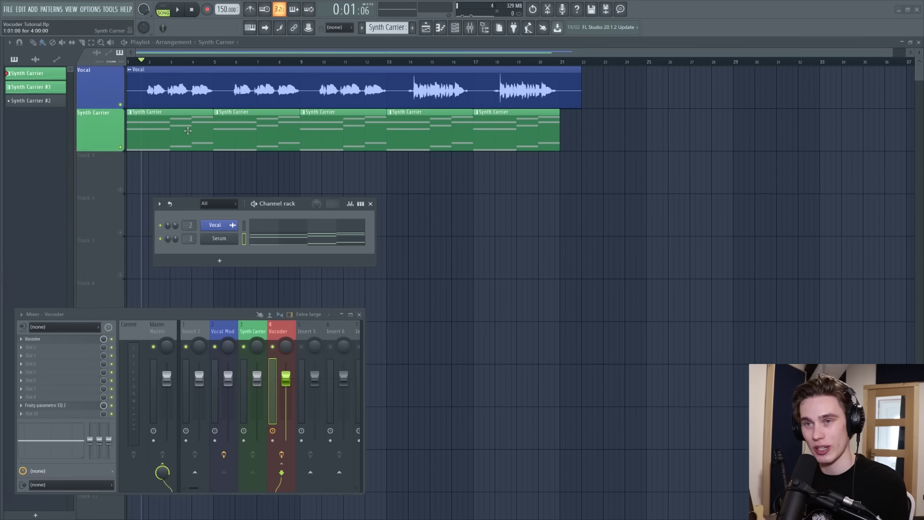
pyautogui.doubleClick(188, 131)
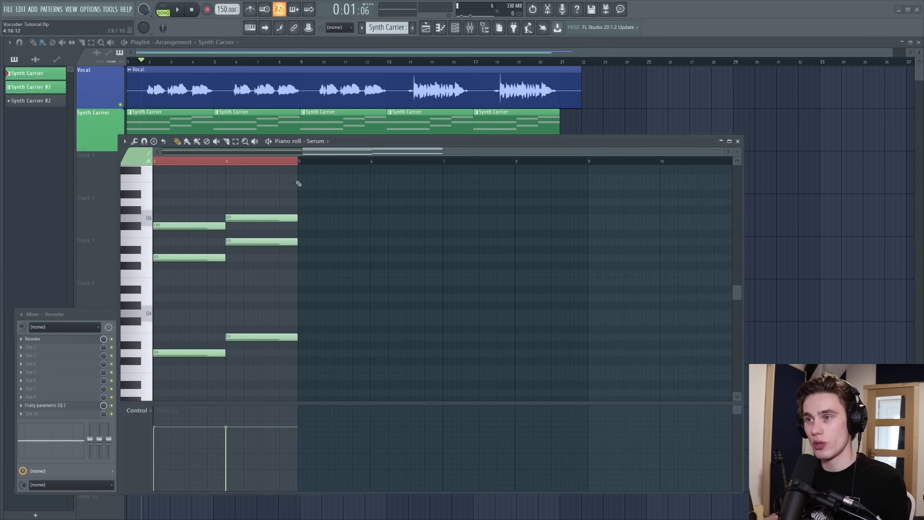
pyautogui.scroll(-2, 299, 181)
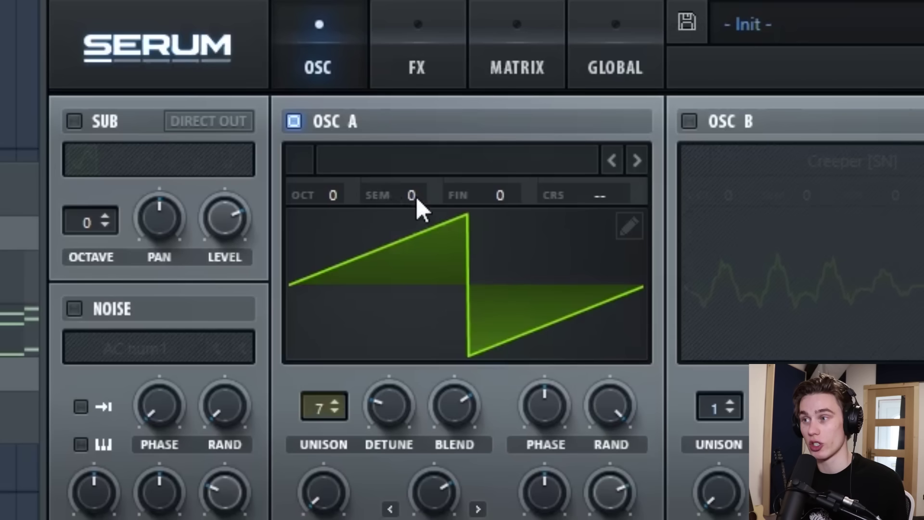
# Set Serum oscillator A's semitone field to +4 and open the Synth Carrier notes in the piano roll.
pyautogui.scroll(2, 415, 195)
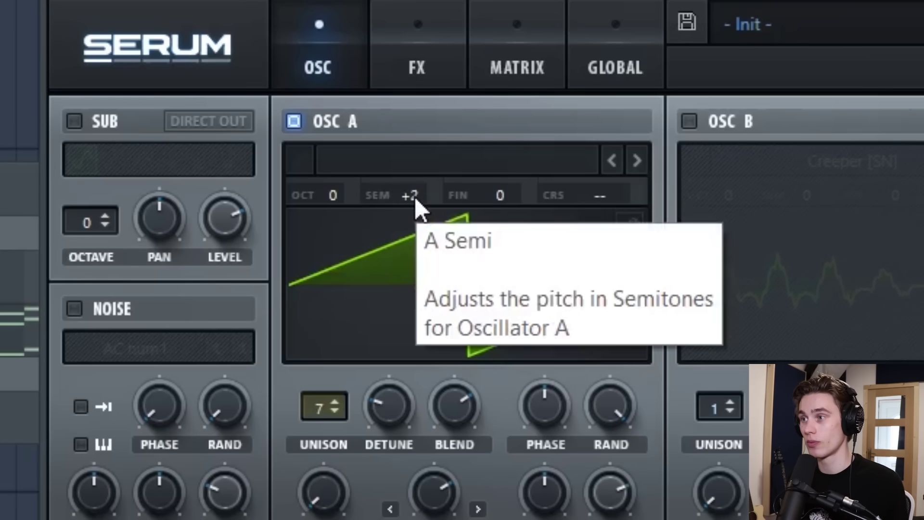
pyautogui.scroll(1, 414, 196)
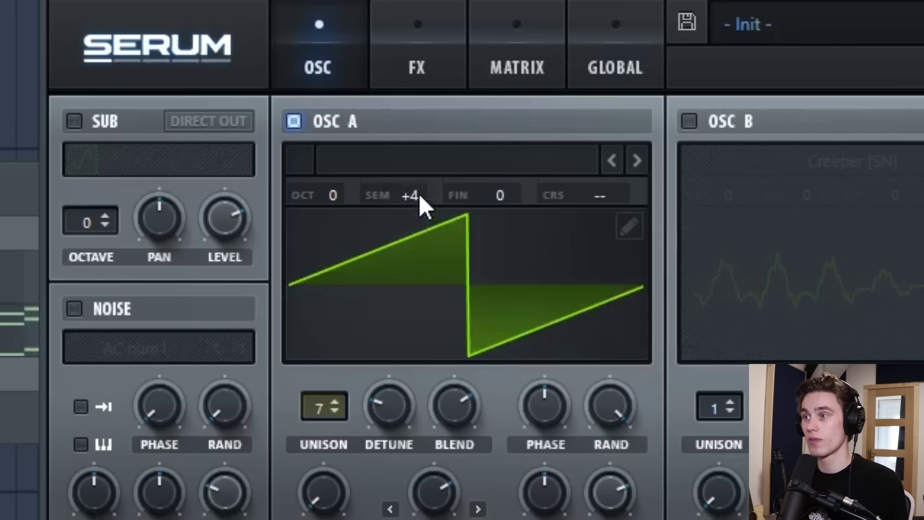
pyautogui.scroll(-4, 418, 193)
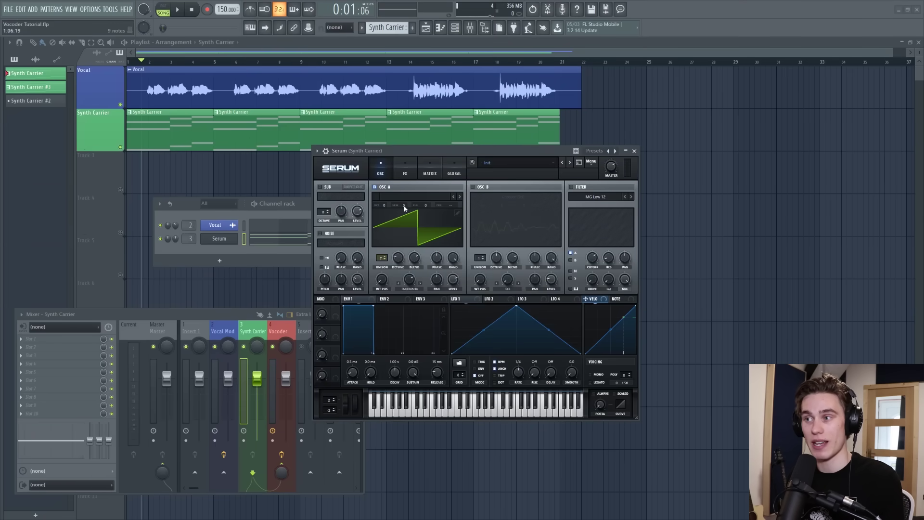
pyautogui.scroll(4, 404, 207)
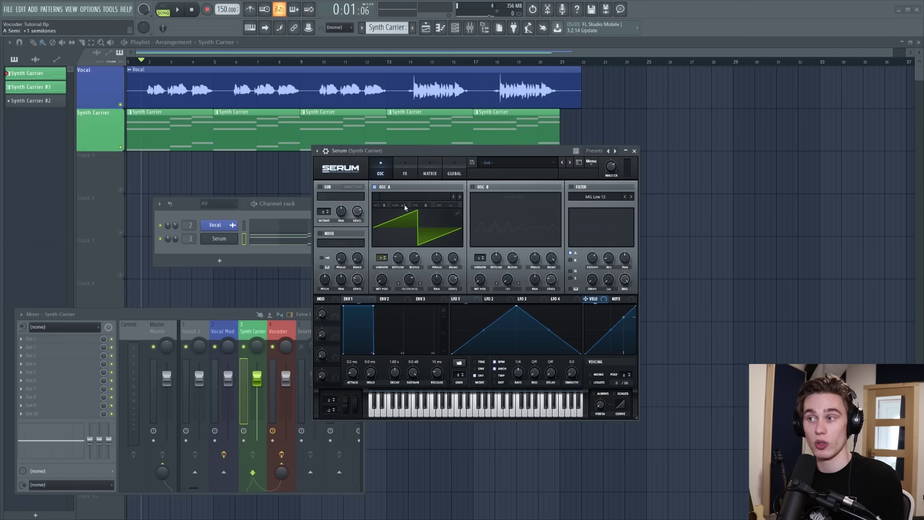
pyautogui.doubleClick(183, 117)
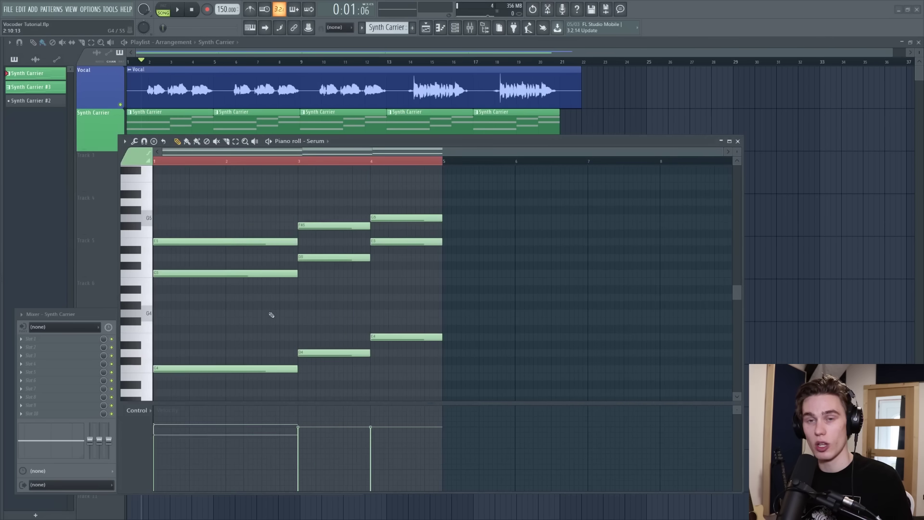
# Draw a trial two-bar note near G4 and delete it again.
pyautogui.scroll(-1, 292, 311)
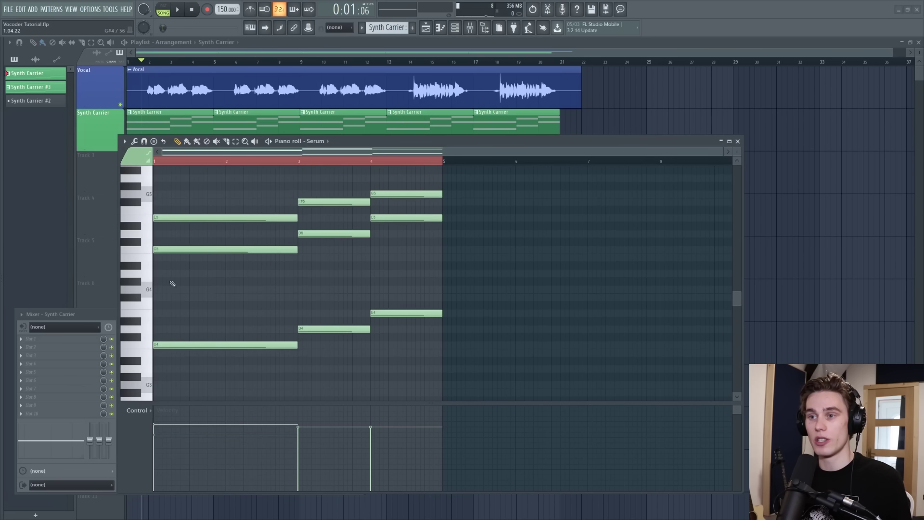
pyautogui.moveTo(172, 281); pyautogui.dragTo(174, 287)
pyautogui.rightClick(178, 288)
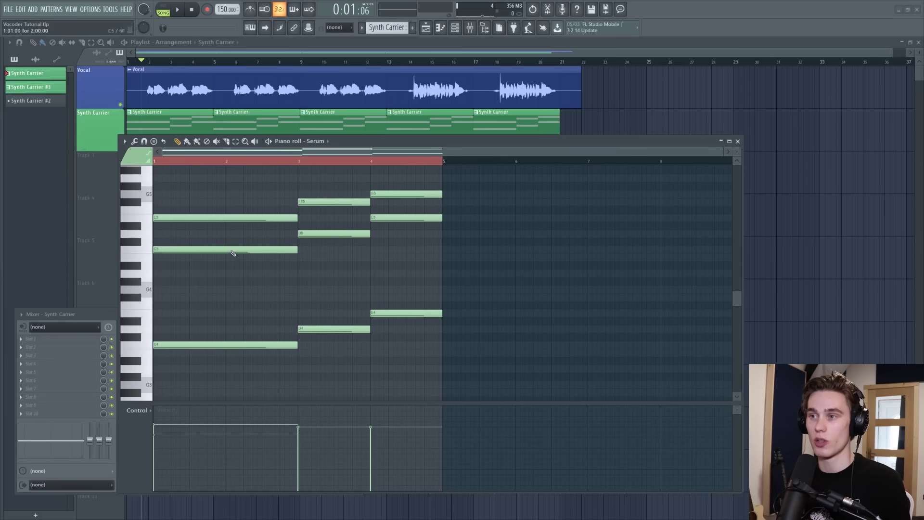
# Add an A5 note before bar 3 and a B5 note after it, then play from bar 2.
pyautogui.scroll(2, 232, 252)
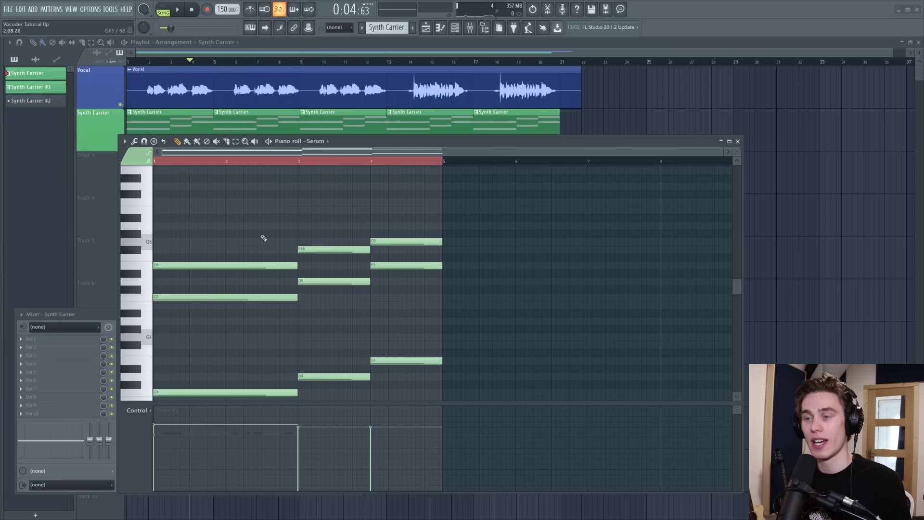
pyautogui.scroll(-1, 263, 239)
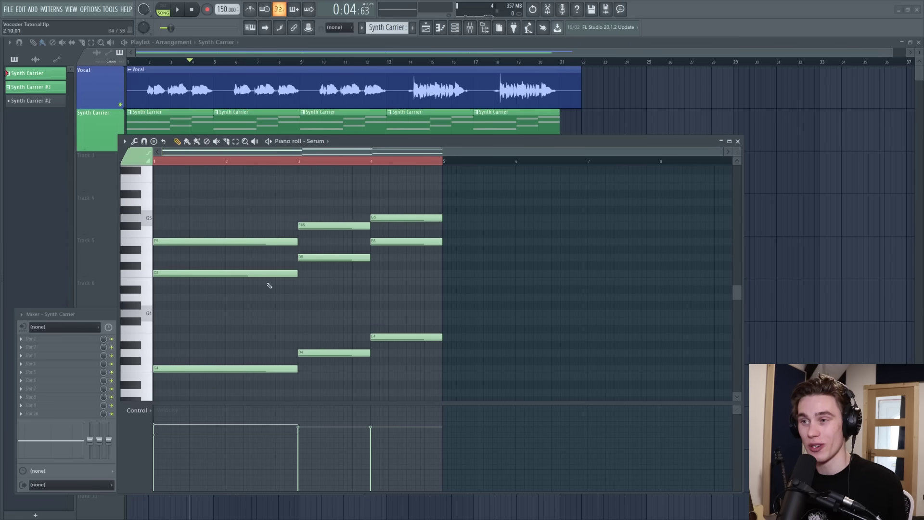
pyautogui.scroll(3, 269, 285)
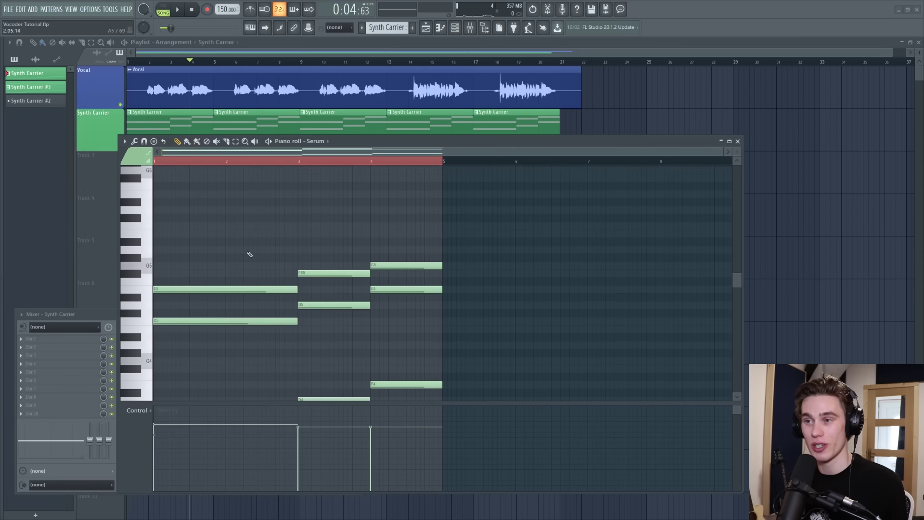
pyautogui.click(264, 253)
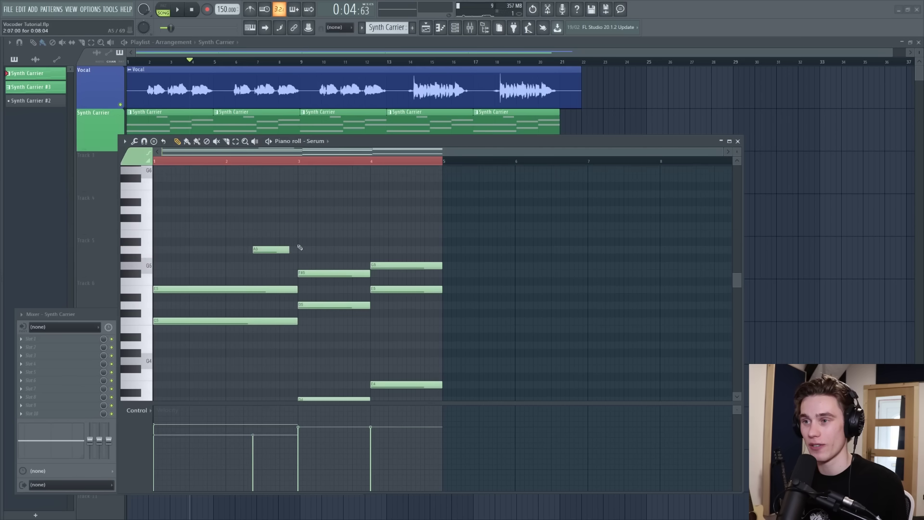
pyautogui.moveTo(343, 226)
pyautogui.mouseDown()
pyautogui.moveTo(345, 240)
pyautogui.moveTo(335, 233)
pyautogui.mouseUp()
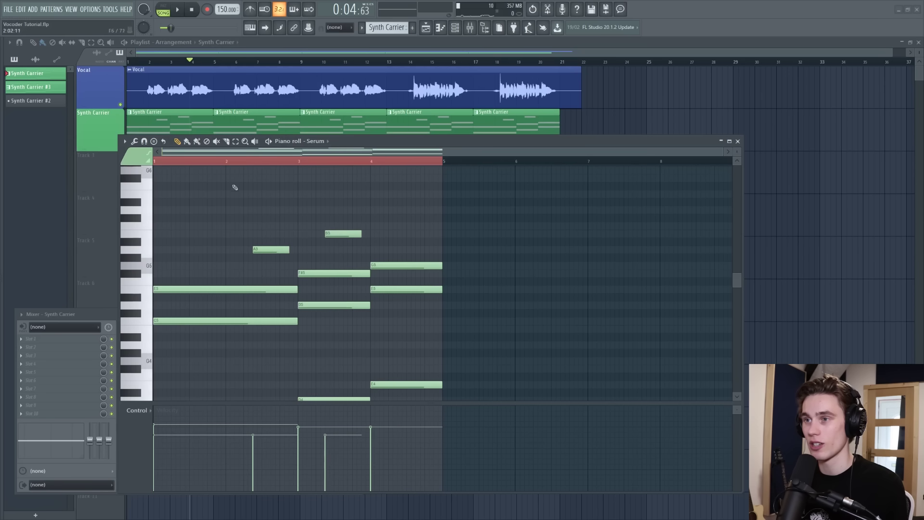
pyautogui.click(229, 164)
pyautogui.press('space')
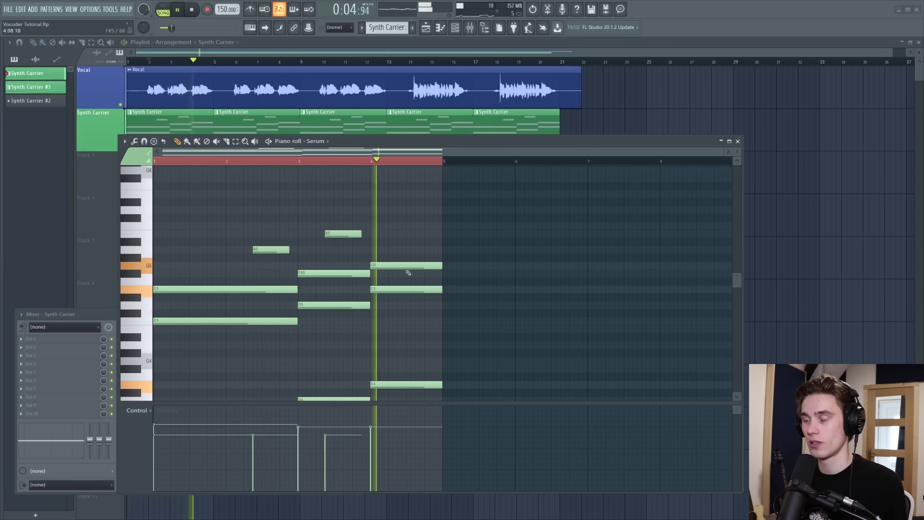
pyautogui.press('space')
# Delete the trial B5 and A5 notes and close the piano roll and Serum windows.
pyautogui.rightClick(356, 233)
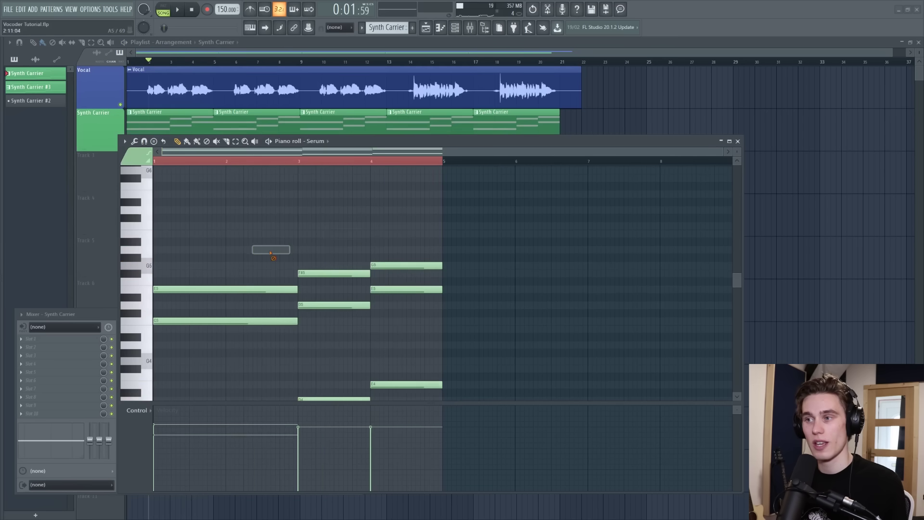
pyautogui.rightClick(269, 249)
pyautogui.click(738, 141)
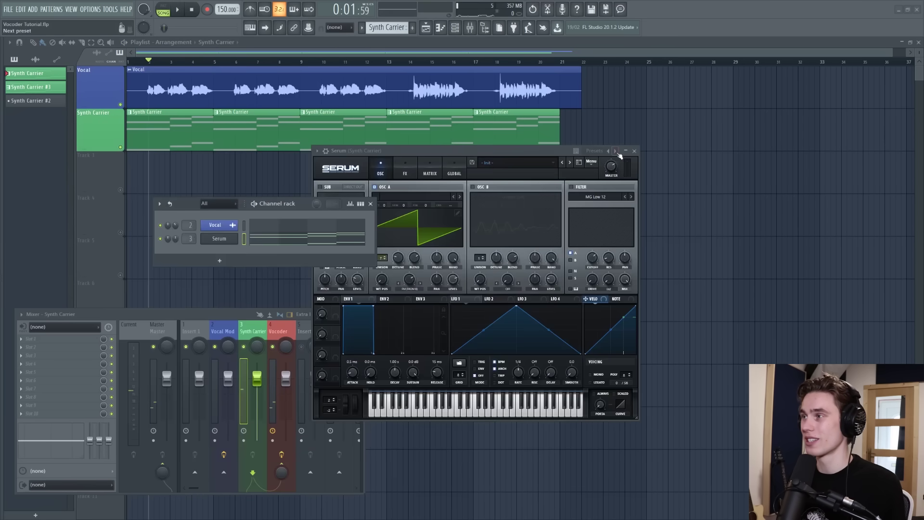
pyautogui.click(634, 152)
# Solo the Vocal track and play it alone from bar 13, closing the Channel rack.
pyautogui.click(389, 62)
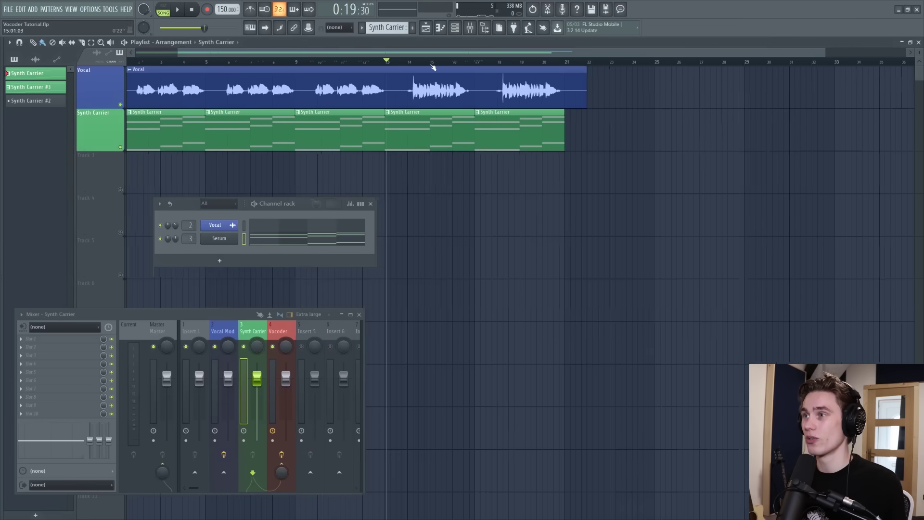
pyautogui.scroll(3, 433, 67)
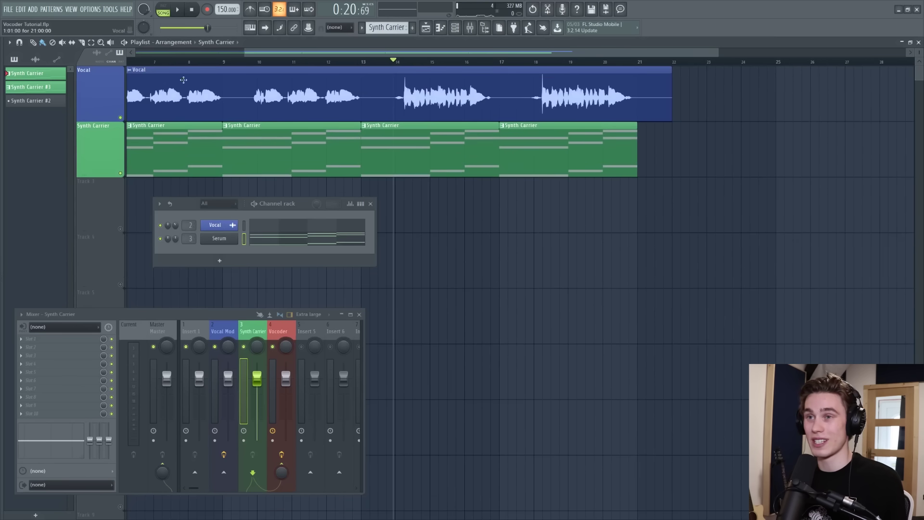
pyautogui.keyDown('ctrl'); pyautogui.click(120, 117); pyautogui.keyUp('ctrl')
pyautogui.press('Left')
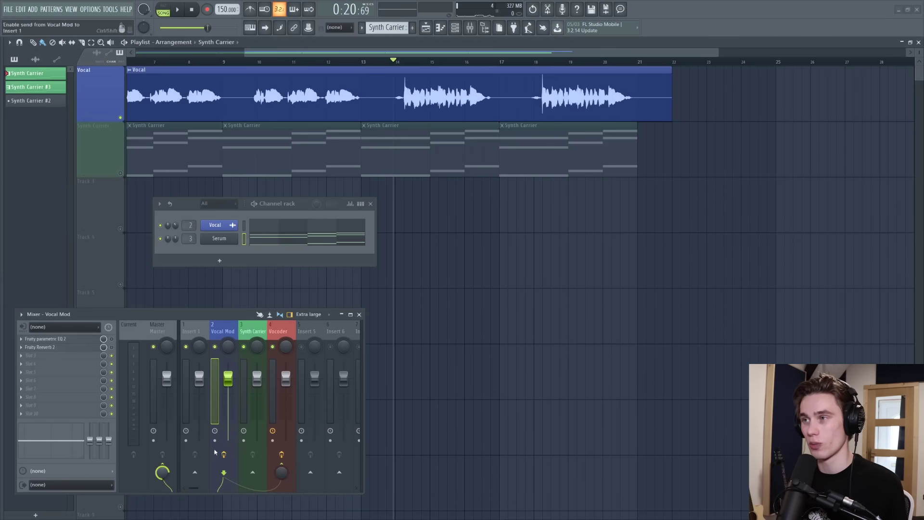
pyautogui.press('space')
pyautogui.scroll(-3, 424, 61)
pyautogui.scroll(1, 438, 67)
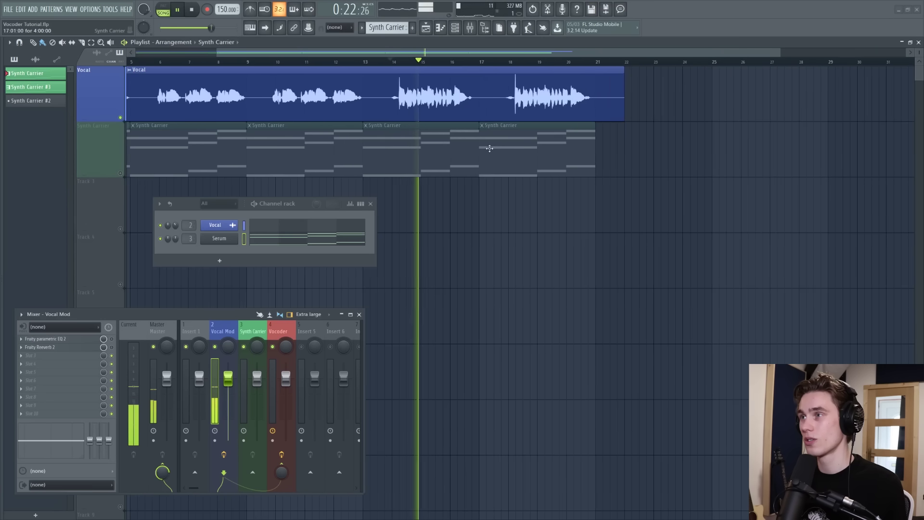
pyautogui.click(371, 204)
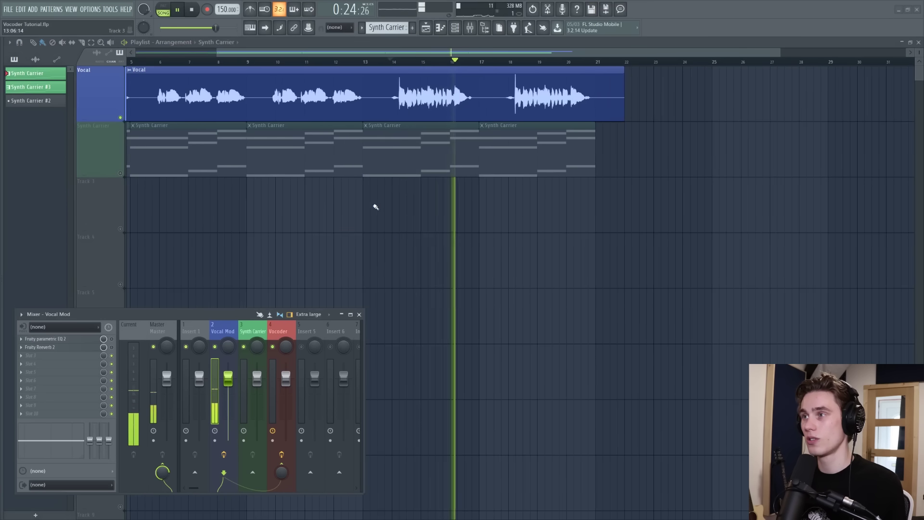
pyautogui.press('space')
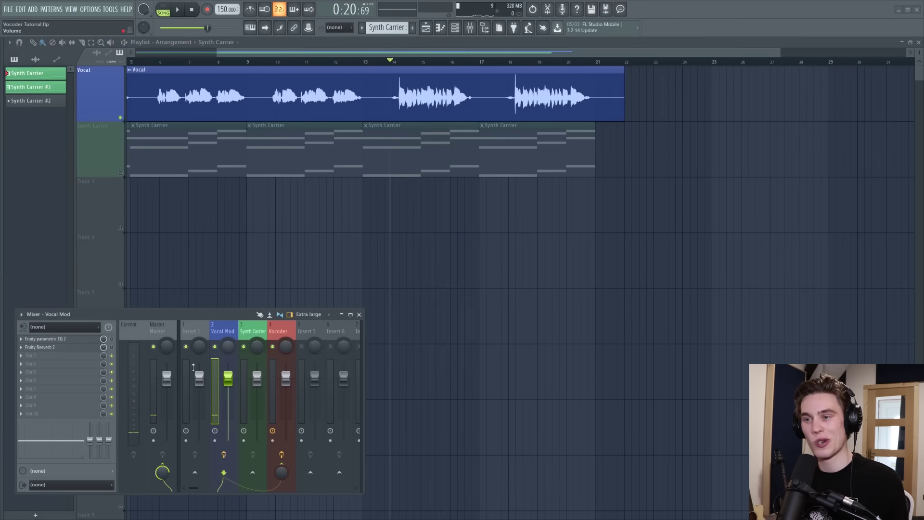
# Unmute all tracks and play the vocal together with the Synth Carrier.
pyautogui.rightClick(120, 181)
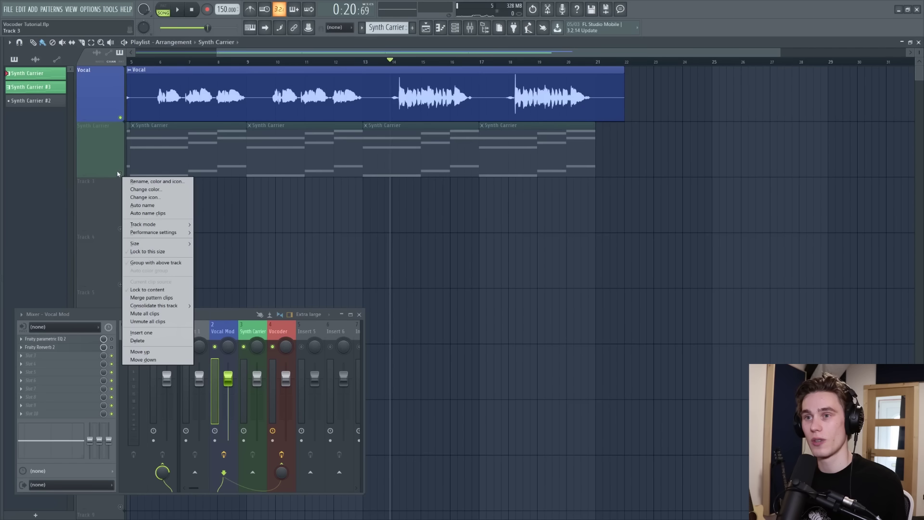
pyautogui.click(118, 174)
pyautogui.click(122, 117)
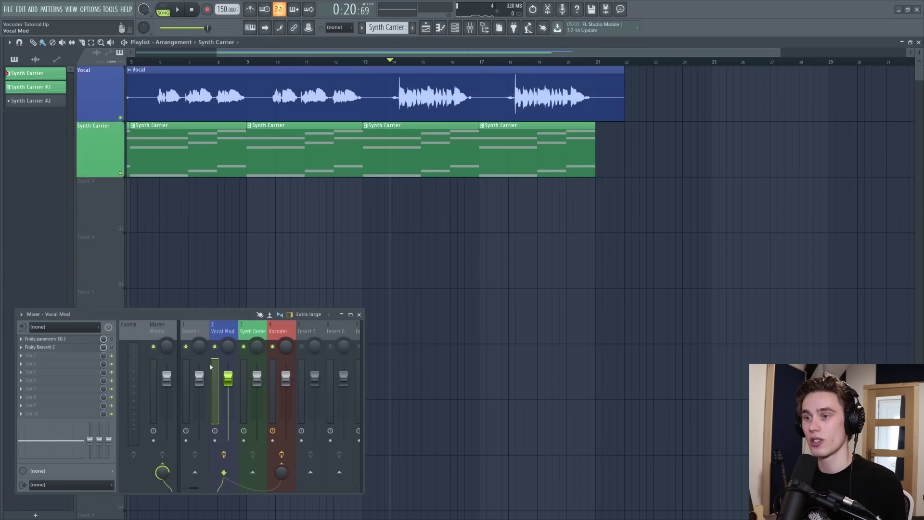
pyautogui.press('space')
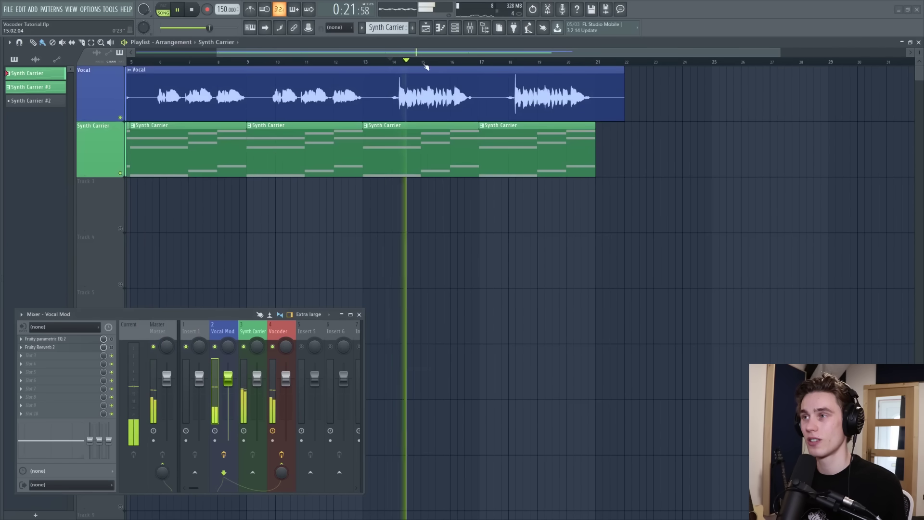
pyautogui.scroll(-2, 441, 65)
pyautogui.scroll(1, 441, 65)
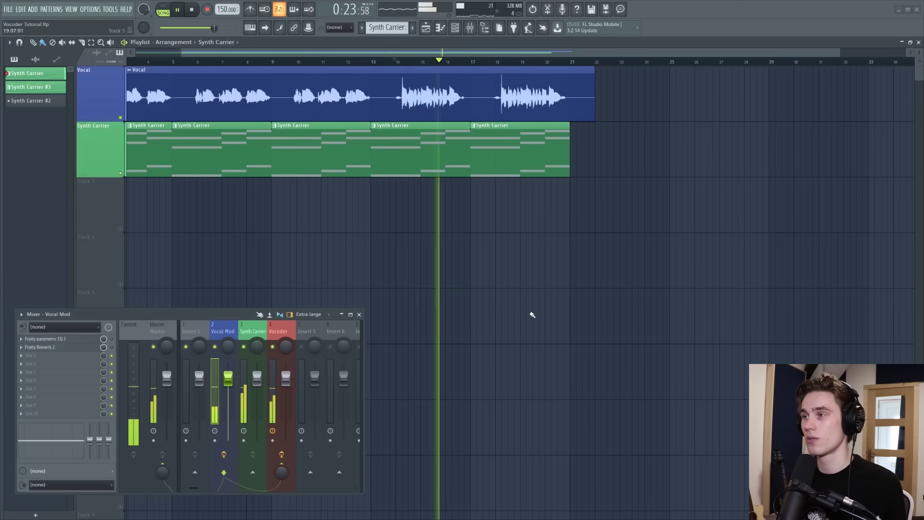
pyautogui.press('space')
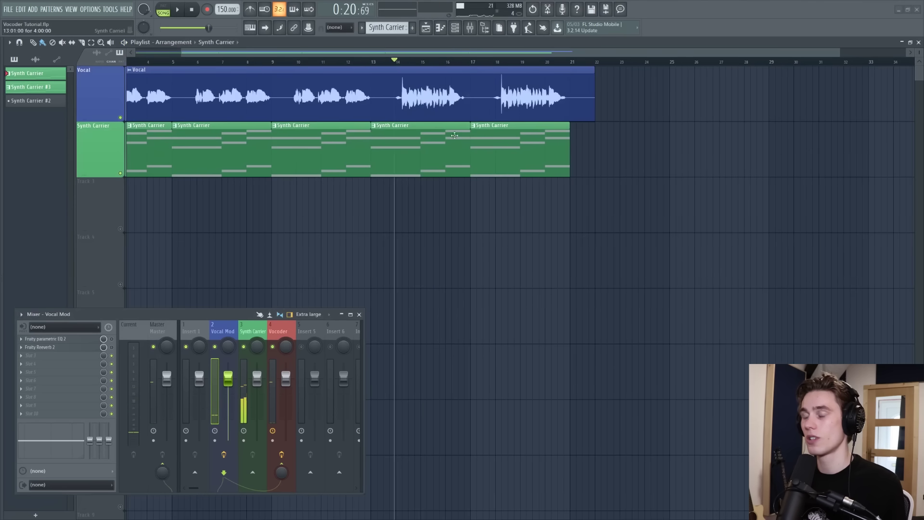
# Rewind the playback position to bar 1.
pyautogui.scroll(-1, 394, 59)
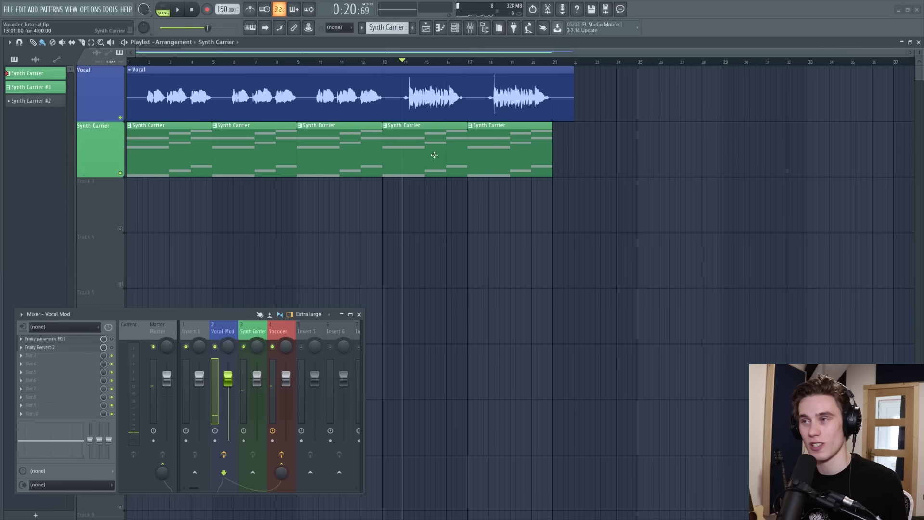
pyautogui.scroll(-1, 446, 213)
pyautogui.moveTo(380, 62); pyautogui.dragTo(384, 61)
pyautogui.click(142, 63)
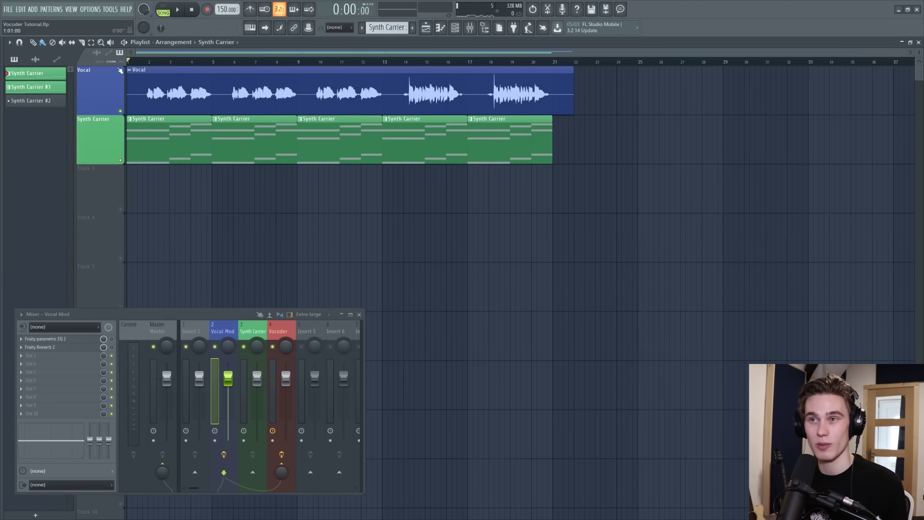
# Delete the C4, C5, D5, D4, E4 and E5 chord notes from Synth Carrier and play the result.
pyautogui.doubleClick(150, 134)
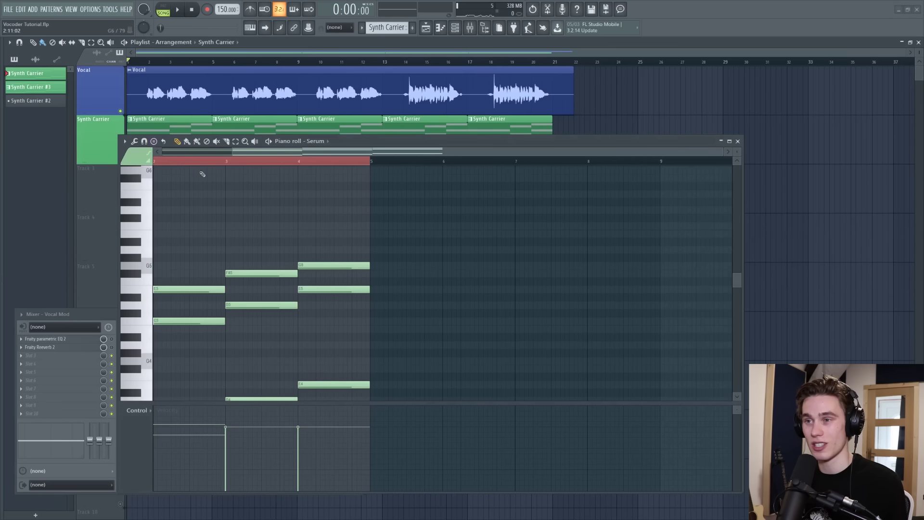
pyautogui.hscroll(-2, 207, 166)
pyautogui.scroll(-3, 279, 313)
pyautogui.rightClick(272, 345)
pyautogui.rightClick(293, 249)
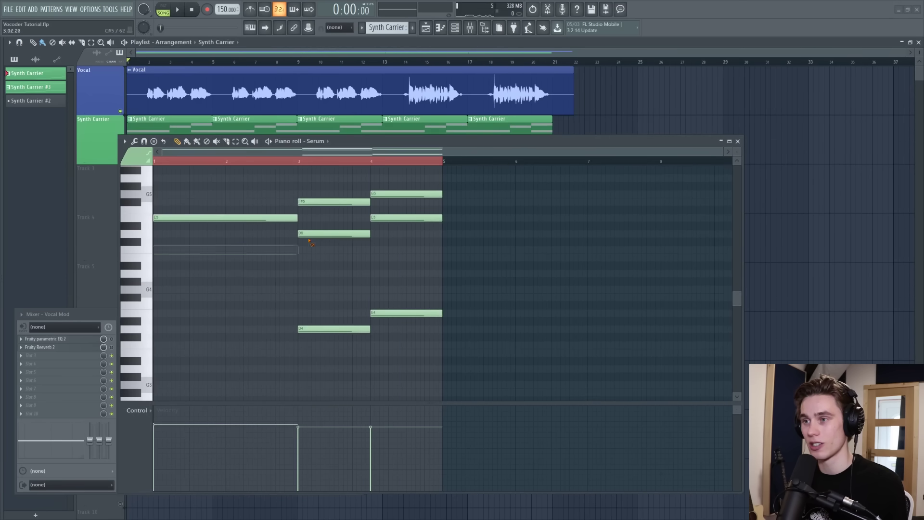
pyautogui.rightClick(318, 234)
pyautogui.rightClick(332, 329)
pyautogui.rightClick(404, 313)
pyautogui.rightClick(404, 218)
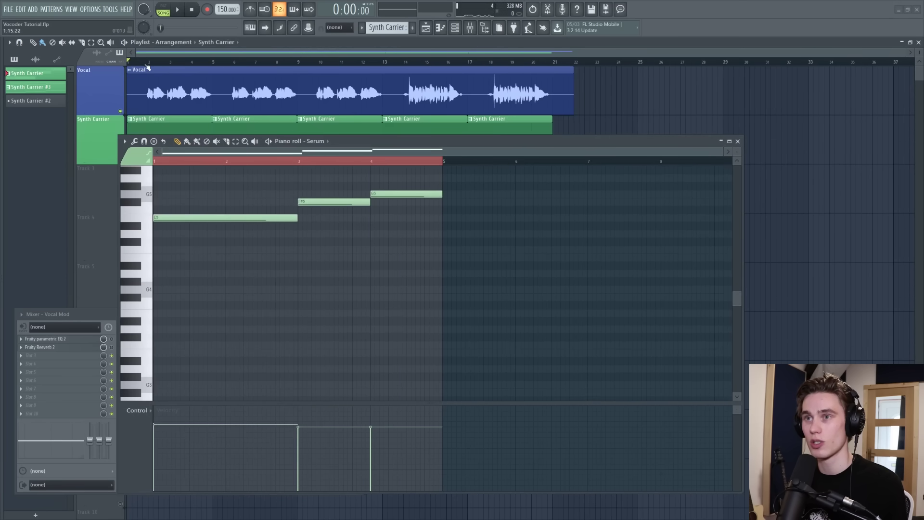
pyautogui.press('space')
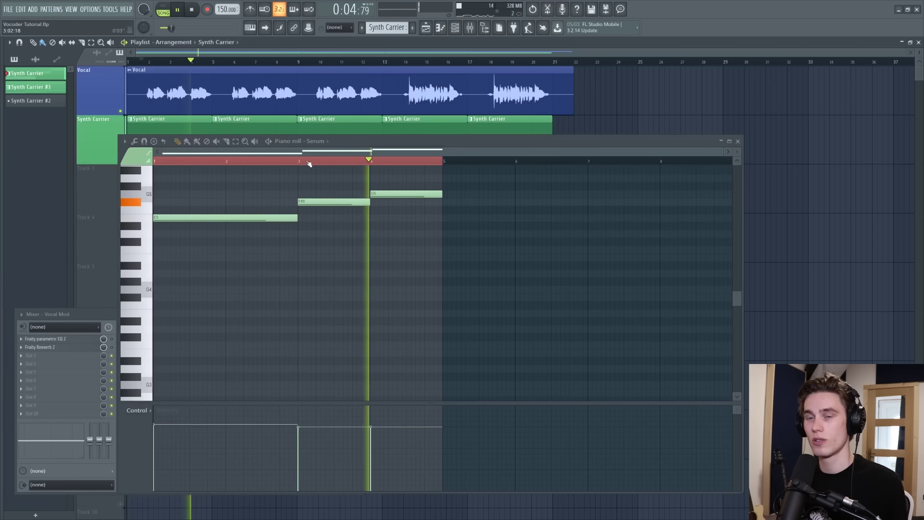
pyautogui.press('space')
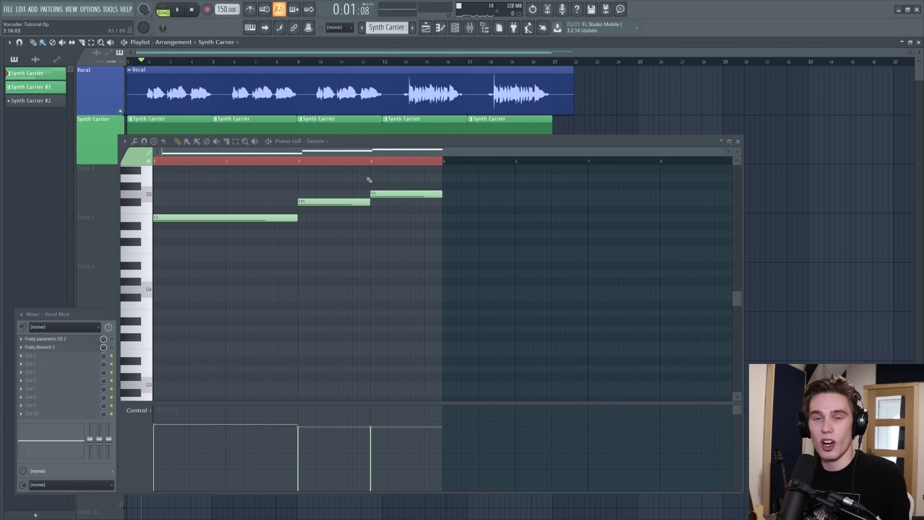
# Load Fruity Reeverb 2 into the second effect slot of the Vocoder mixer track.
pyautogui.click(737, 141)
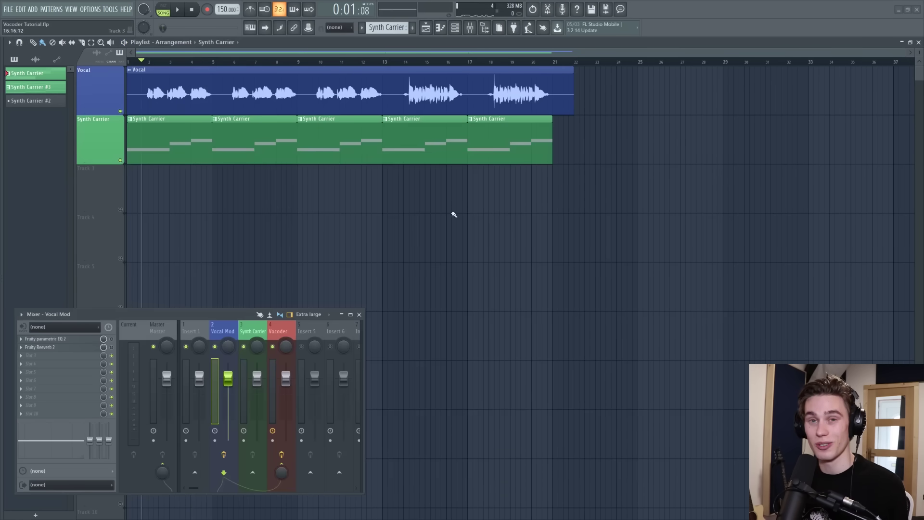
pyautogui.click(278, 337)
pyautogui.click(46, 339)
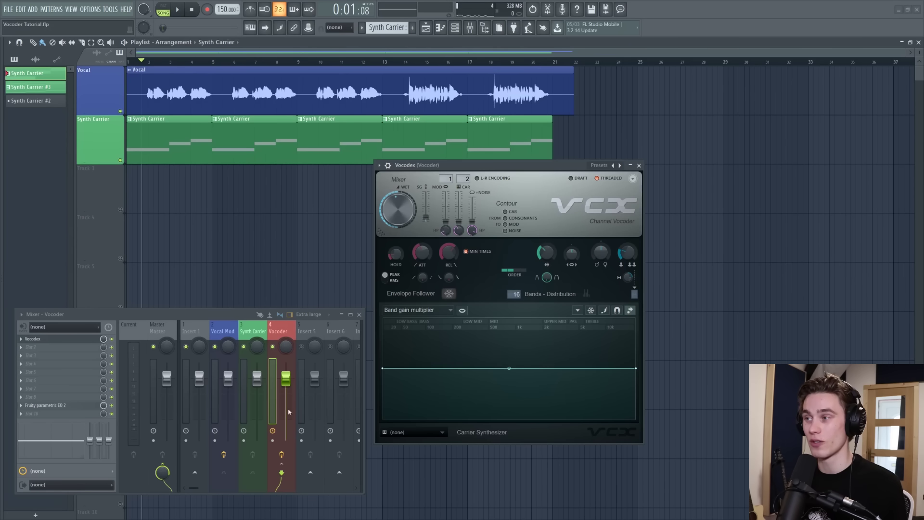
pyautogui.click(37, 348)
pyautogui.click(36, 350)
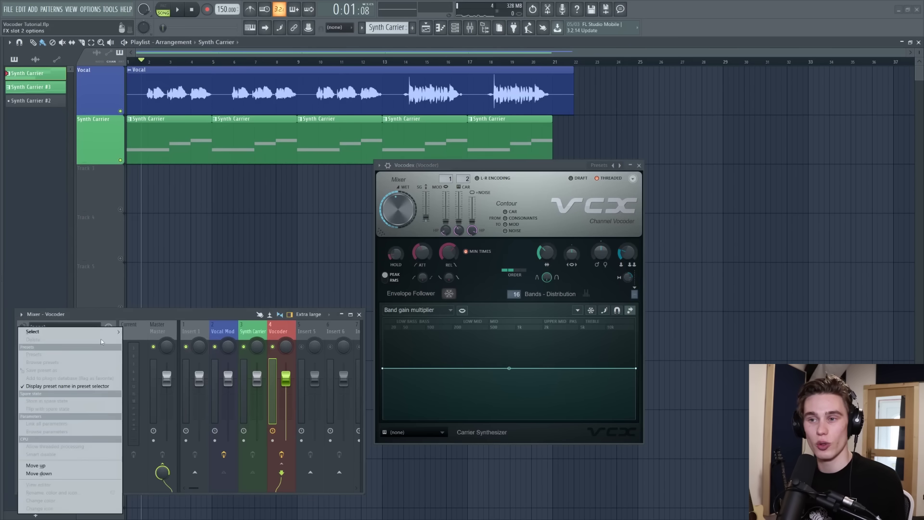
pyautogui.click(37, 348)
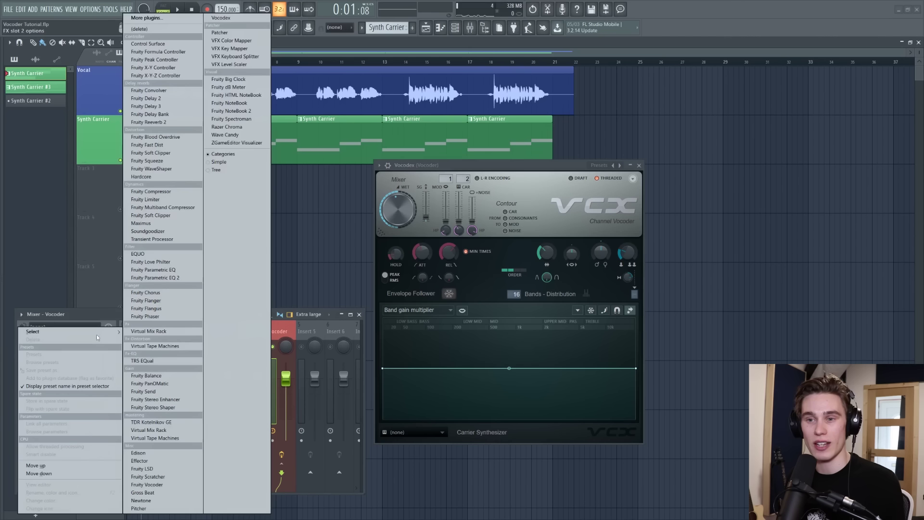
pyautogui.click(161, 121)
# Raise Fruity Reeverb 2's wet level to maximum while playing, then close its window.
pyautogui.moveTo(138, 73); pyautogui.dragTo(294, 218)
pyautogui.press('space')
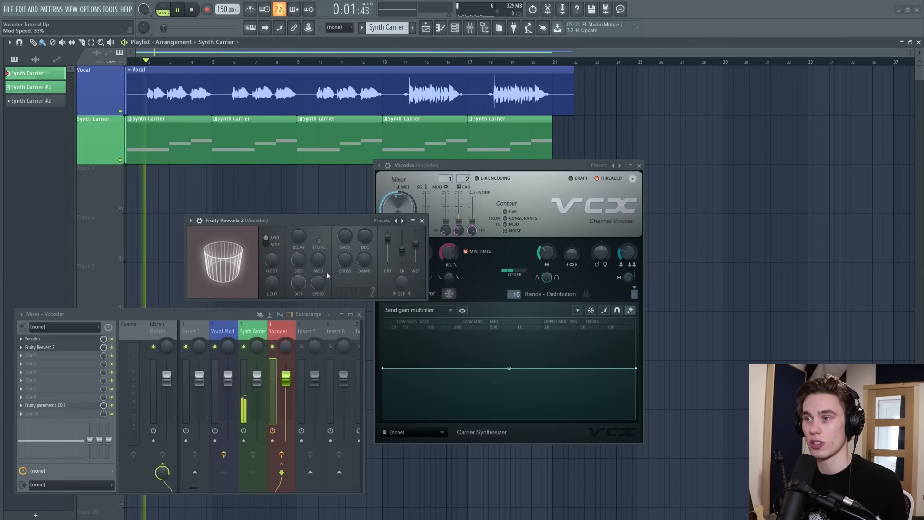
pyautogui.moveTo(416, 241); pyautogui.dragTo(384, 232)
pyautogui.press('space')
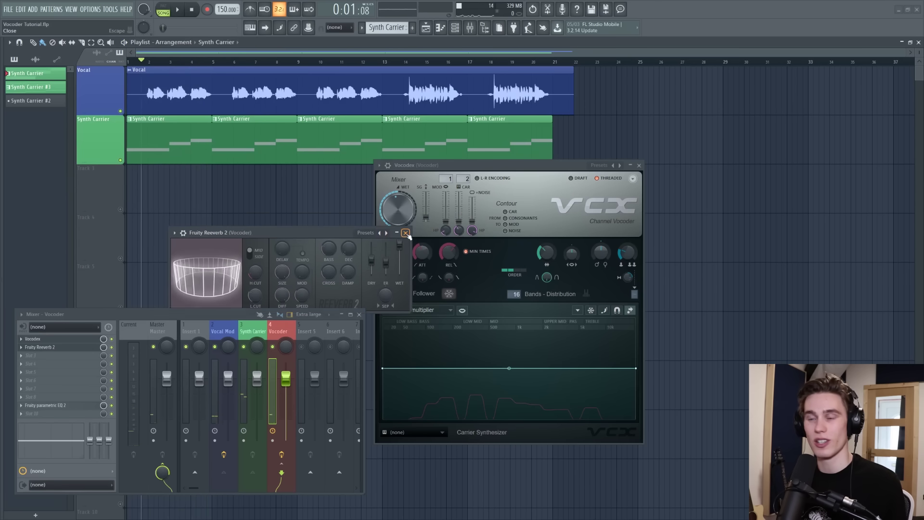
pyautogui.click(405, 233)
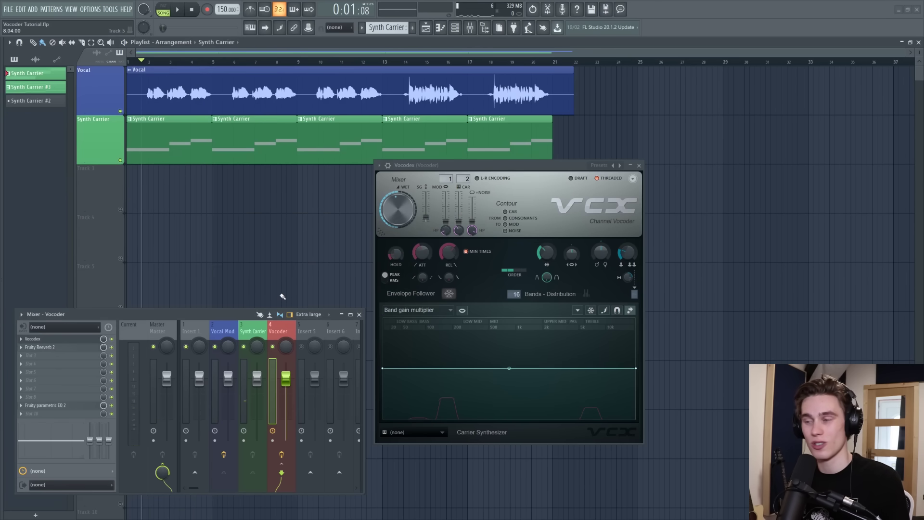